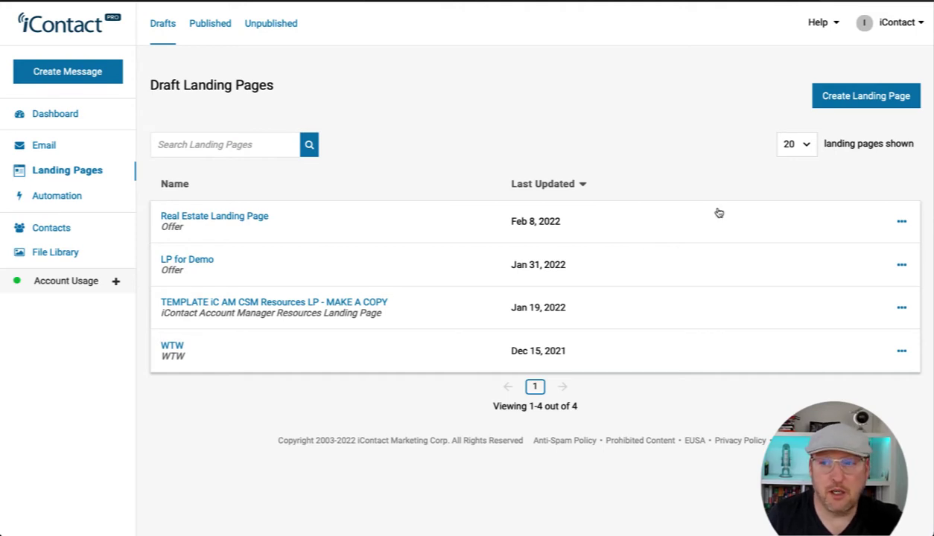
Step: Create a new landing page with internal name and title both set to 'Real Estate'
left_click(861, 102)
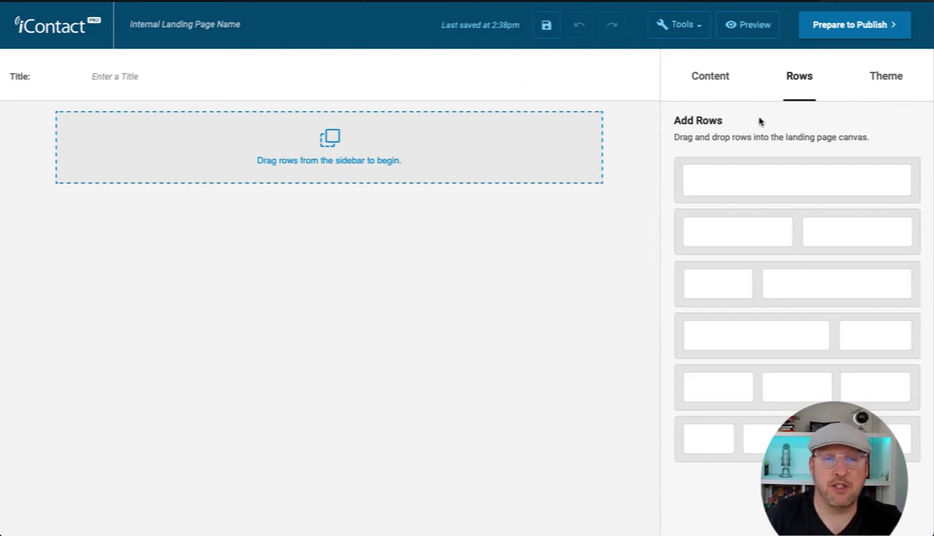
left_click(185, 26)
type("Real Estate")
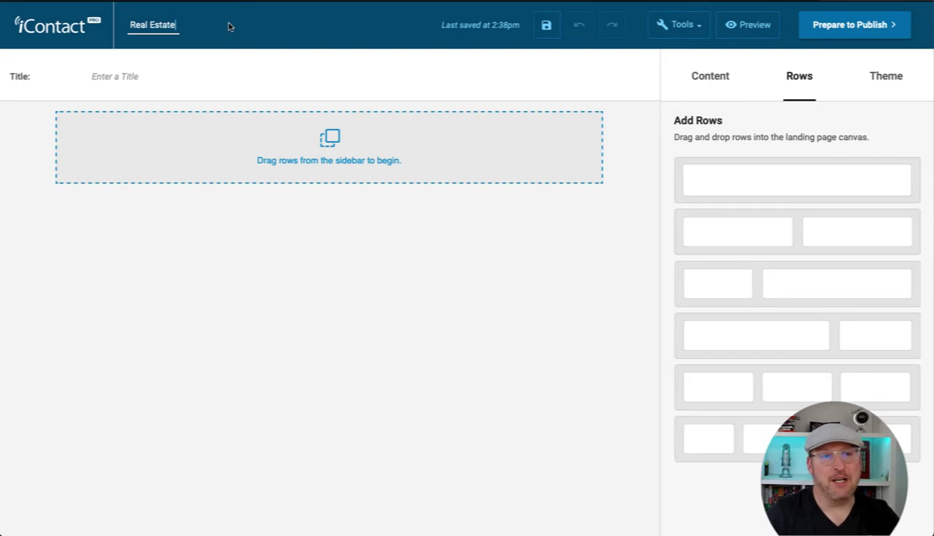
left_click(142, 68)
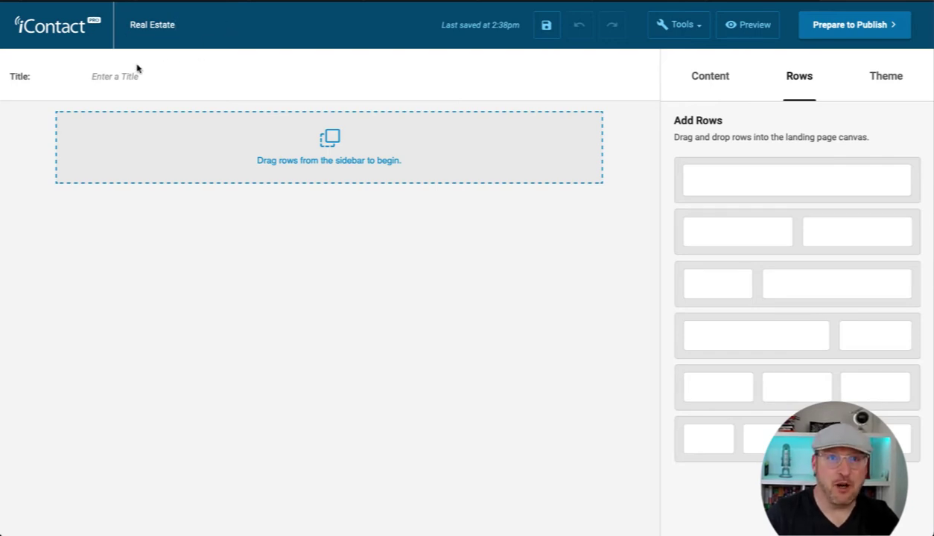
left_click(125, 76)
type("Real Estate")
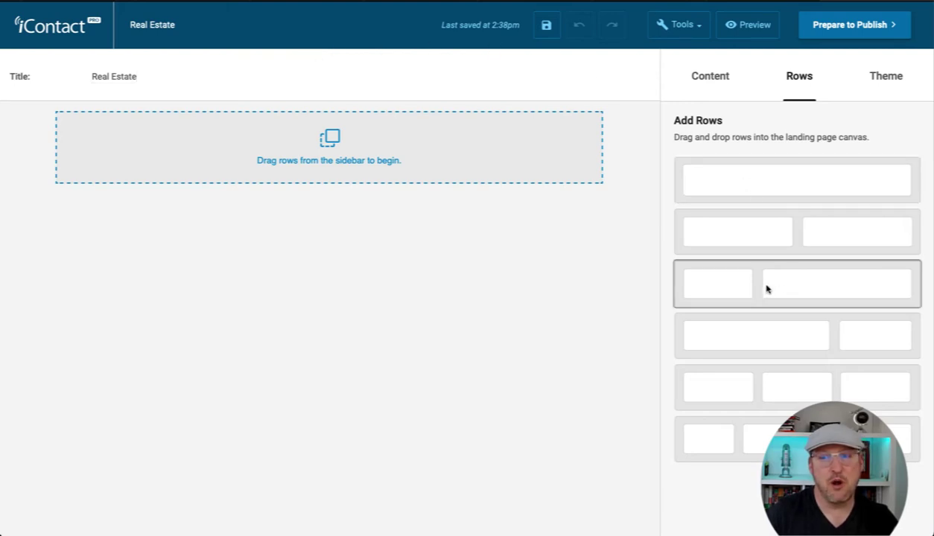
Step: Add a narrow-and-wide two-column row above a full-width row, then narrow the first column
left_click_drag(795, 289, 324, 142)
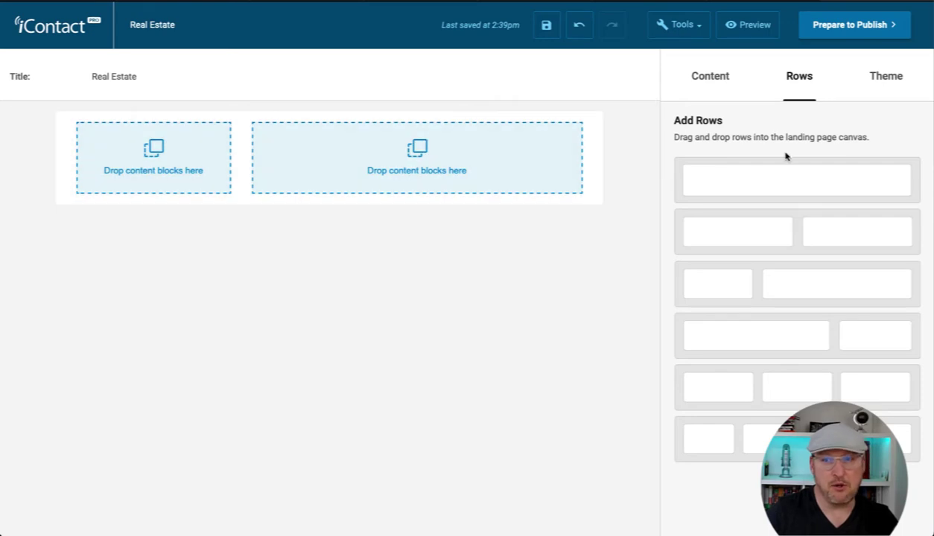
left_click_drag(836, 180, 406, 191)
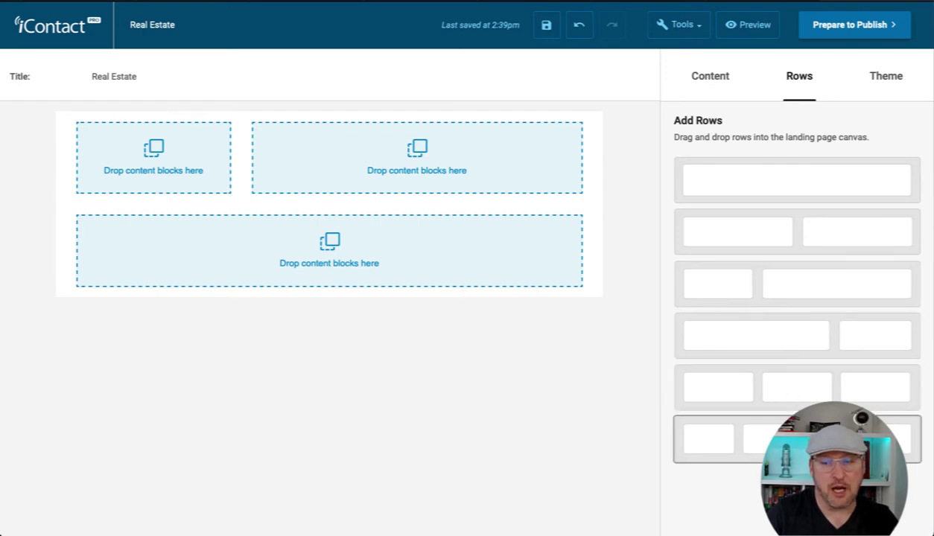
left_click(218, 165)
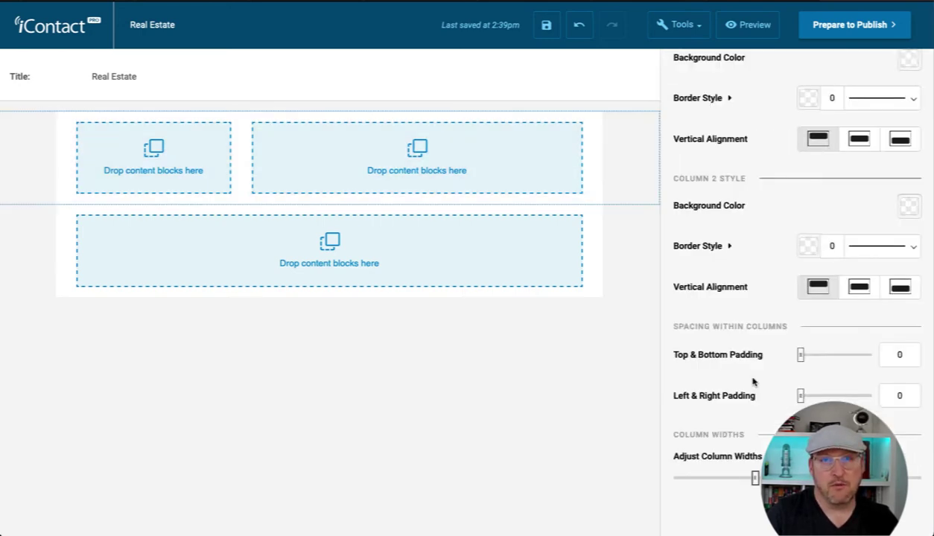
left_click(742, 478)
mouse_move(742, 482)
left_mouse_down()
mouse_move(750, 480)
mouse_move(736, 482)
left_mouse_up()
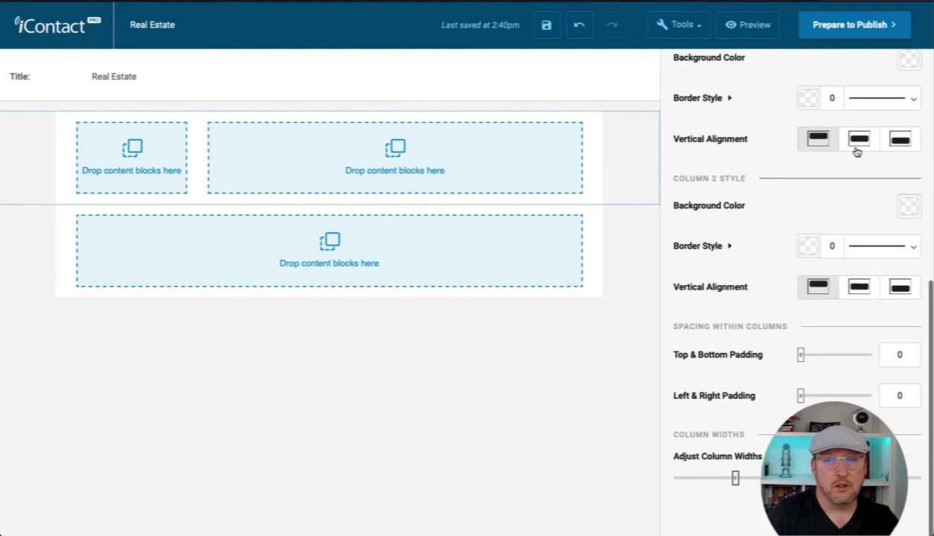
scroll(855, 172, "up", 6)
Step: Put the Dunes Real Estate logo image into the narrow first column
left_click(914, 78)
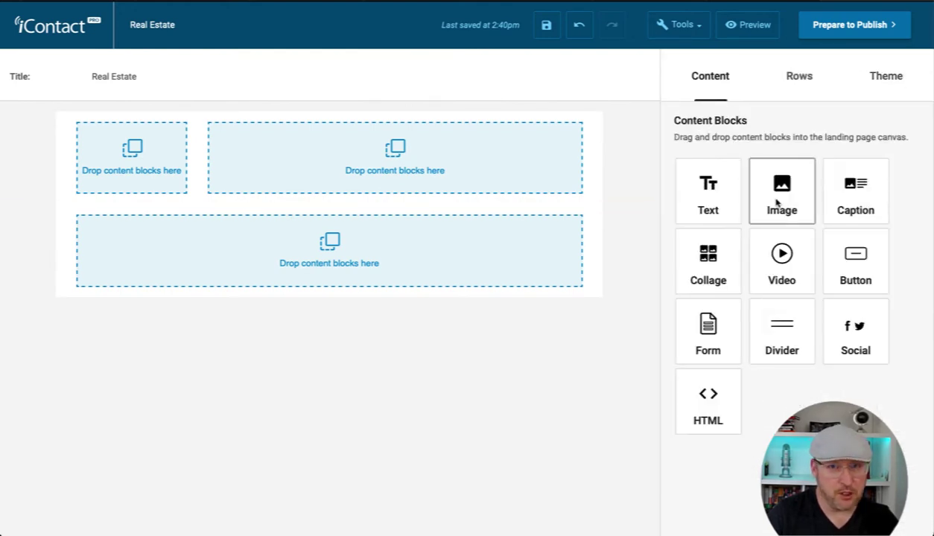
left_click_drag(777, 203, 142, 153)
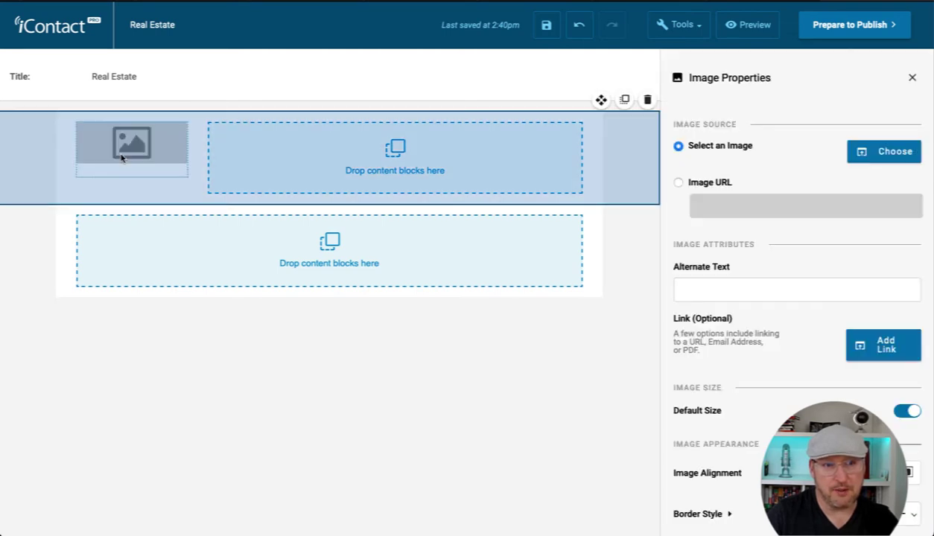
left_click(887, 152)
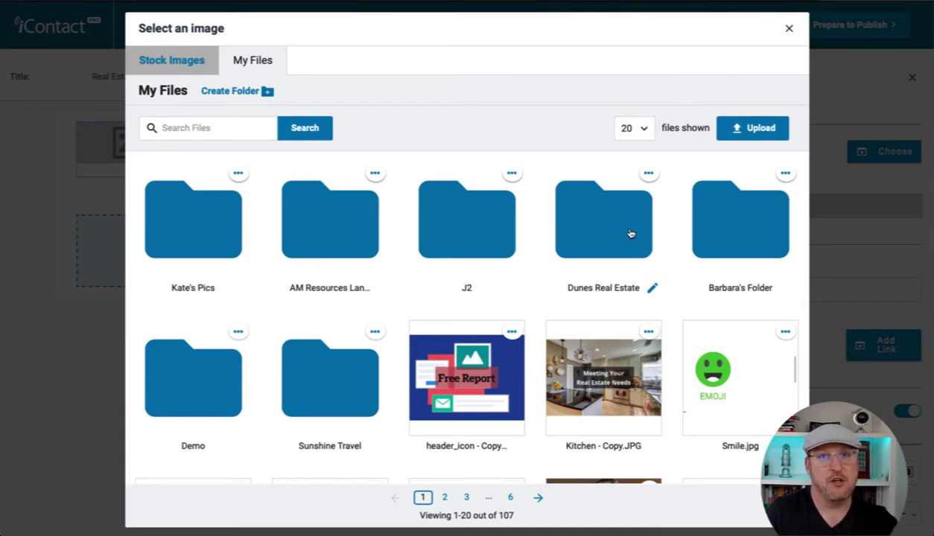
mouse_move(625, 356)
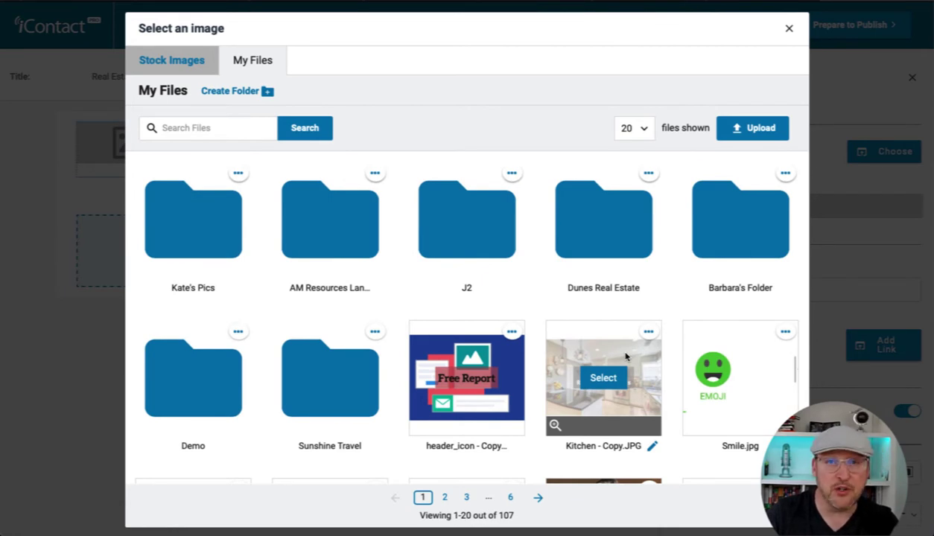
left_click(607, 228)
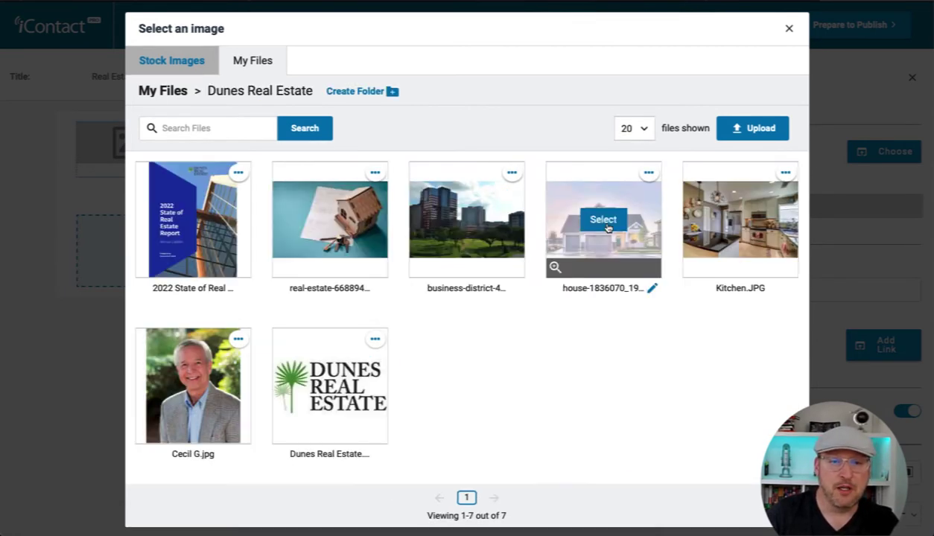
left_click(328, 384)
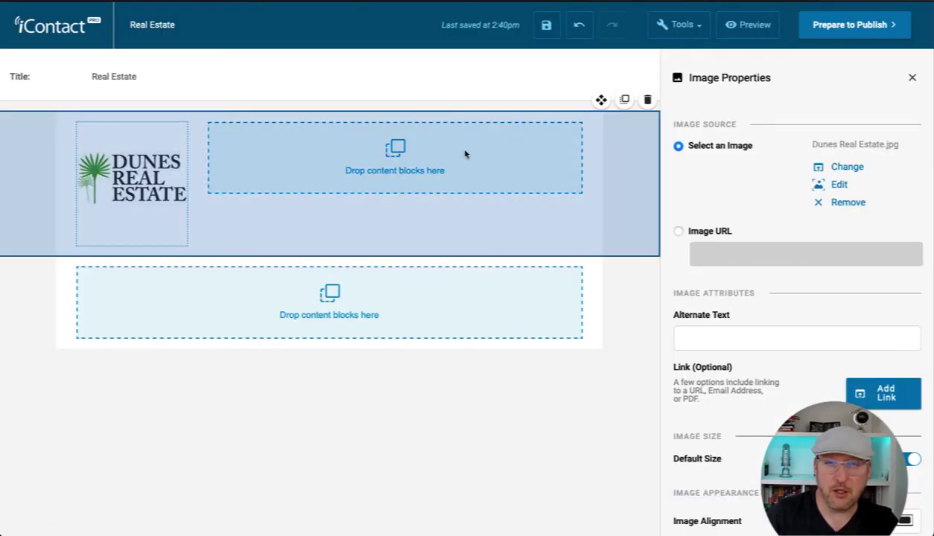
Step: Turn off default size, shrink the logo to width 69, and set alt text 'Logo'
scroll(732, 343, "down", 1)
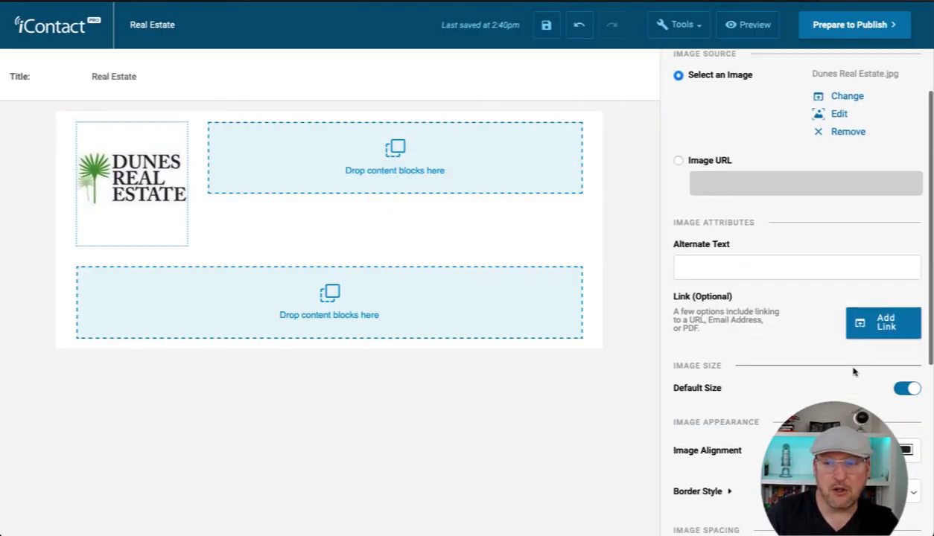
left_click(907, 389)
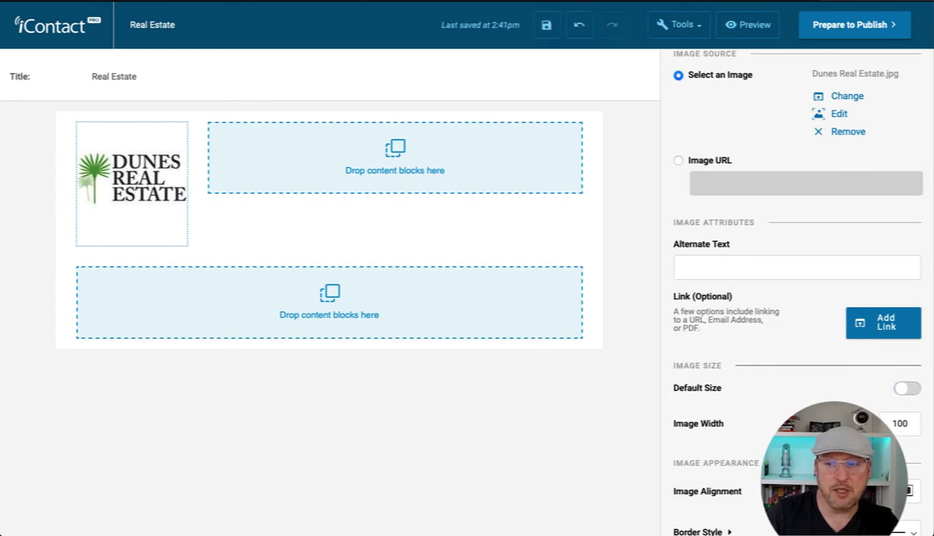
left_click_drag(857, 424, 812, 424)
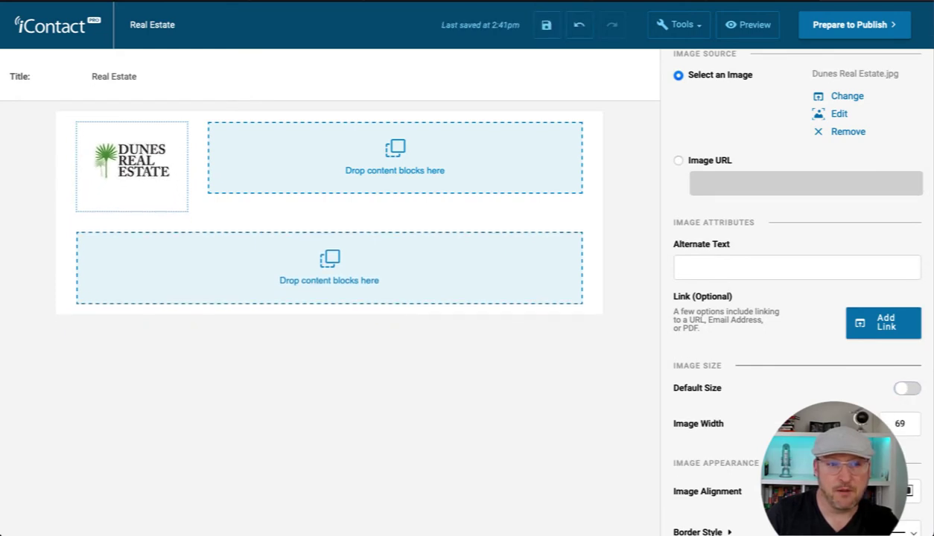
left_click(753, 265)
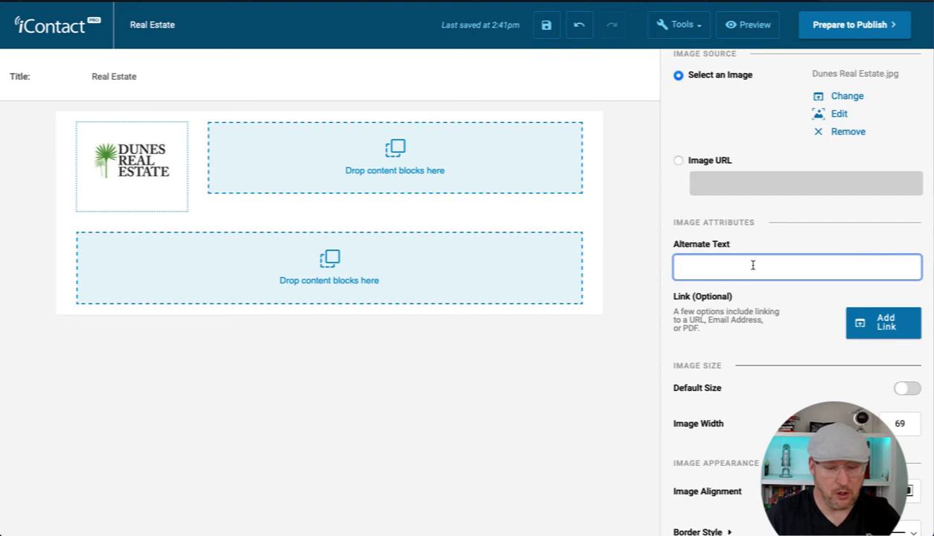
type("Logo")
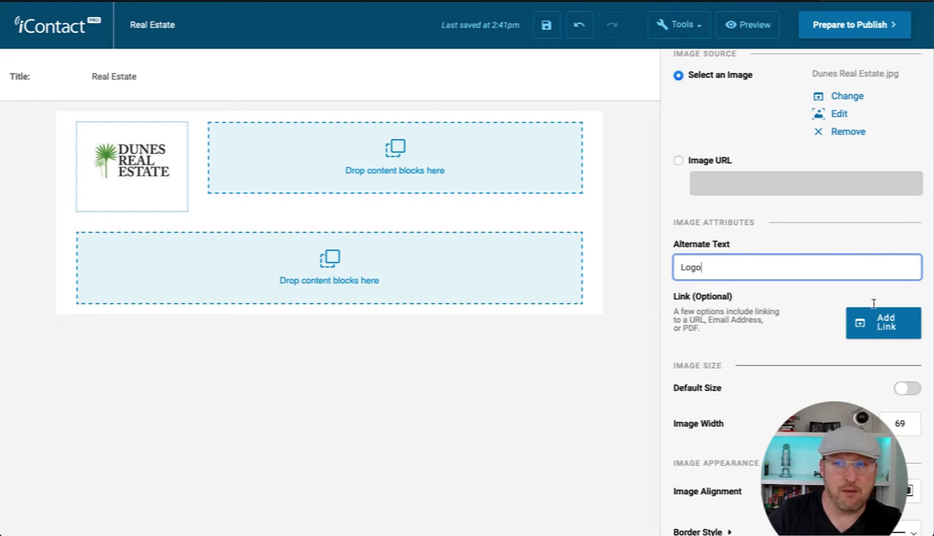
scroll(863, 263, "down", 1)
scroll(881, 85, "up", 1)
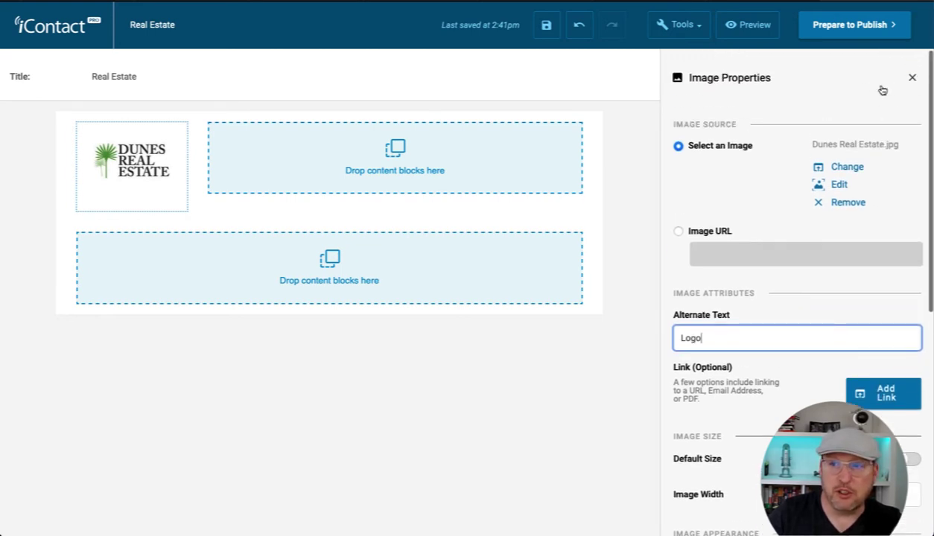
left_click(907, 79)
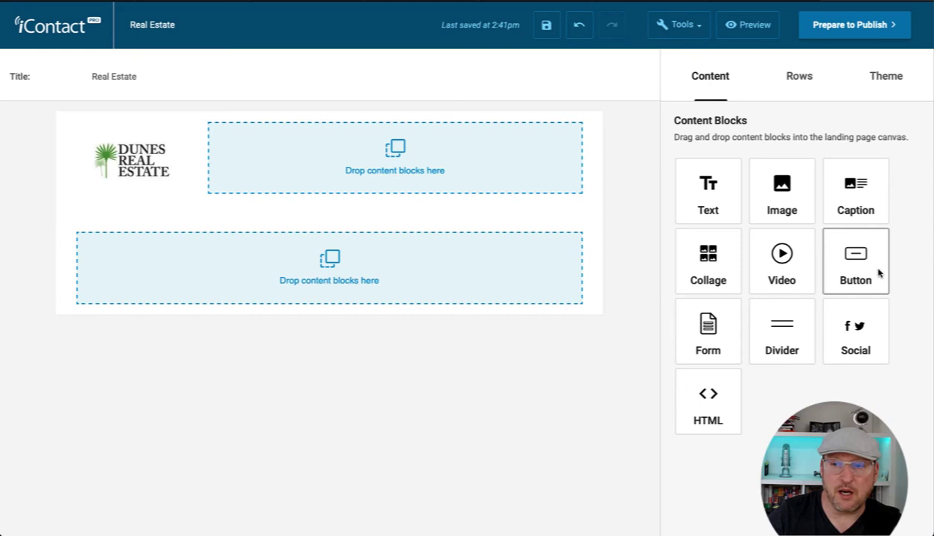
Step: Add small Facebook, Twitter and LinkedIn social icons to the wide top column
left_click_drag(847, 330, 434, 151)
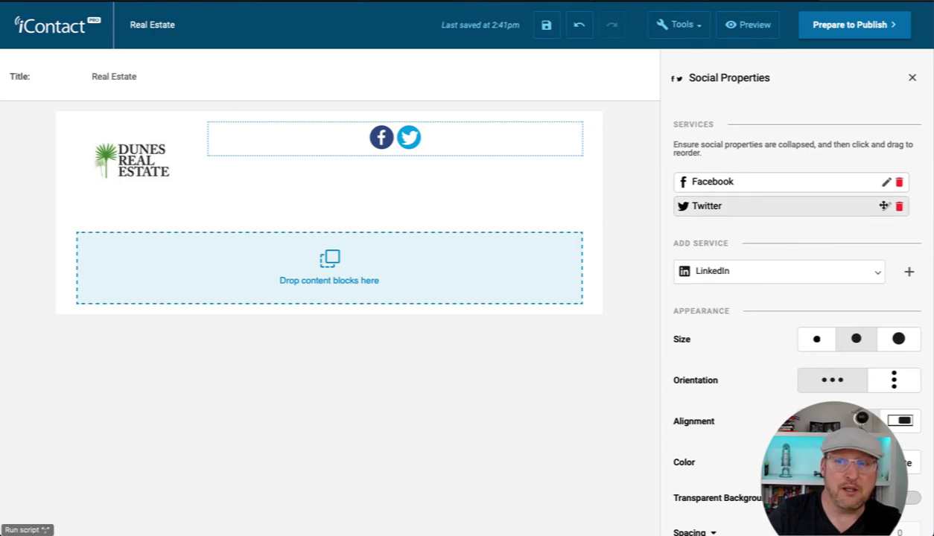
left_click(887, 182)
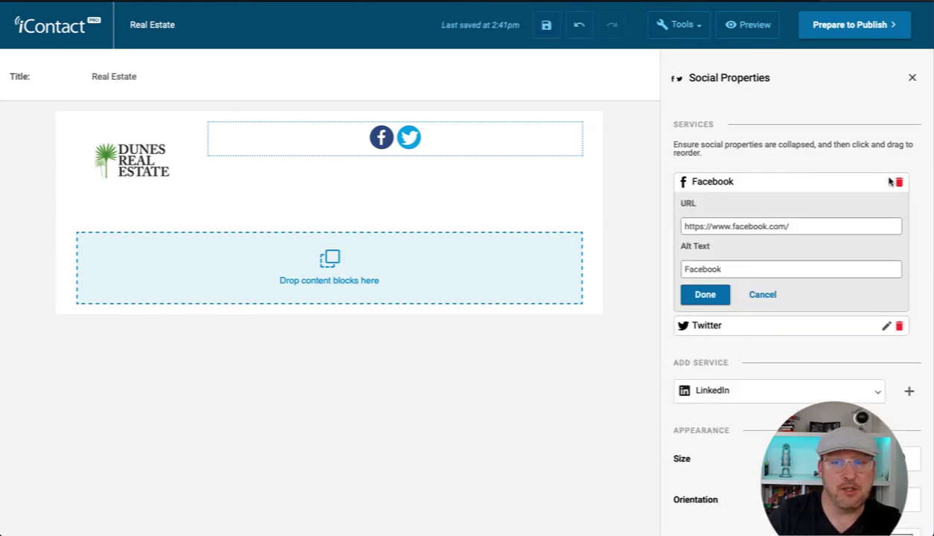
left_click(759, 295)
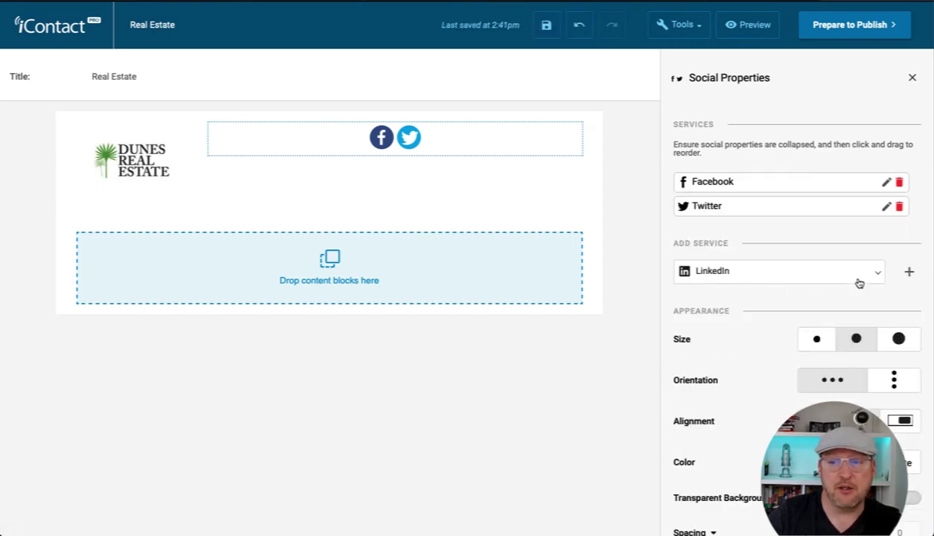
left_click(909, 277)
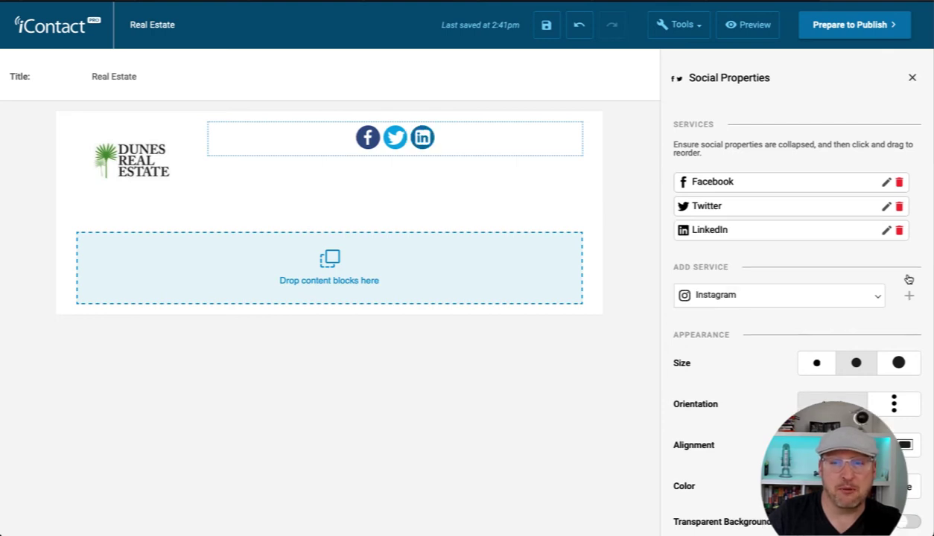
left_click(816, 363)
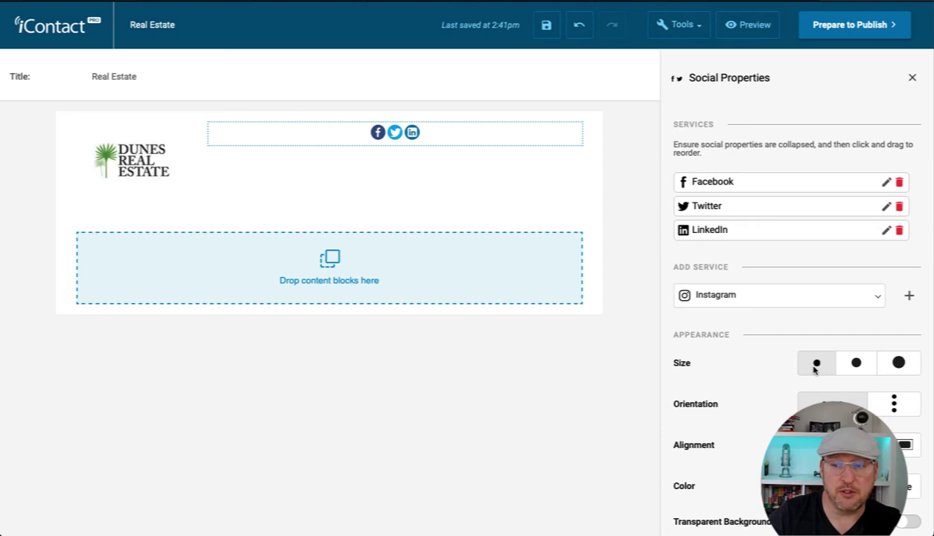
Step: Right-align the social icons and make them black
scroll(774, 404, "down", 1)
left_click(902, 408)
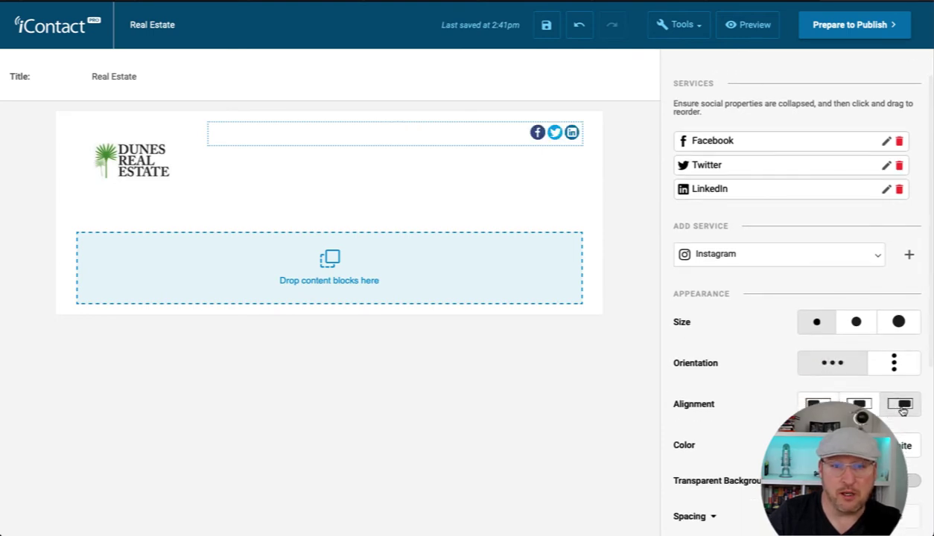
scroll(857, 402, "down", 1)
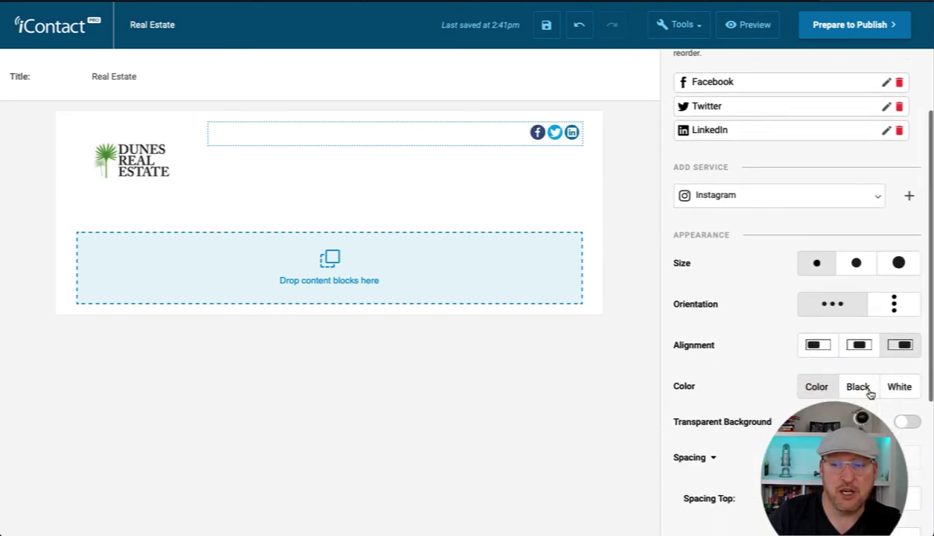
left_click(858, 388)
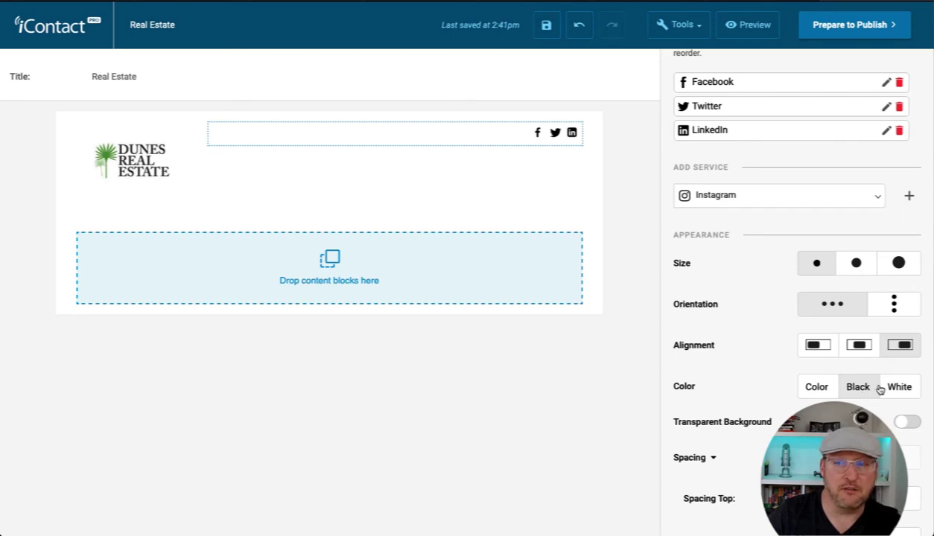
left_click(897, 388)
left_click(859, 388)
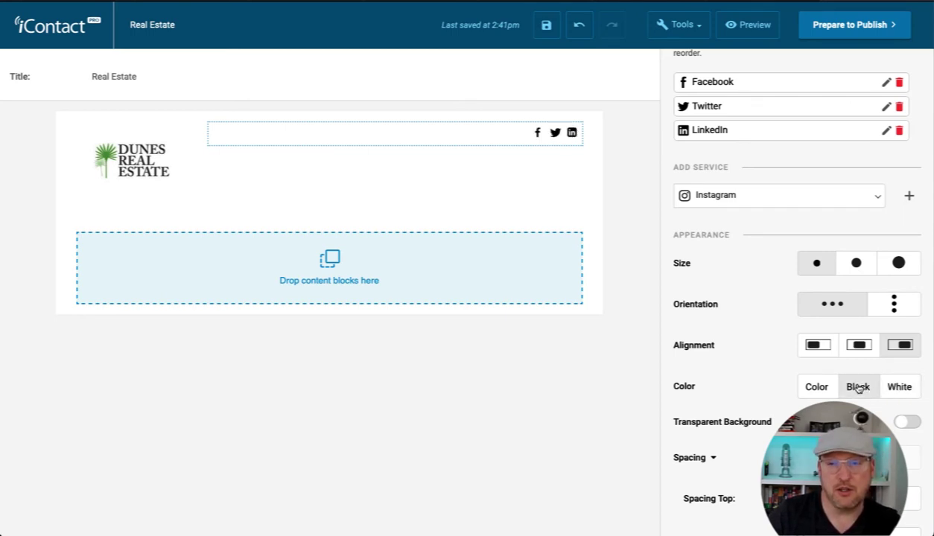
Step: Give the social icons 29 px top spacing and close their settings
scroll(858, 388, "down", 3)
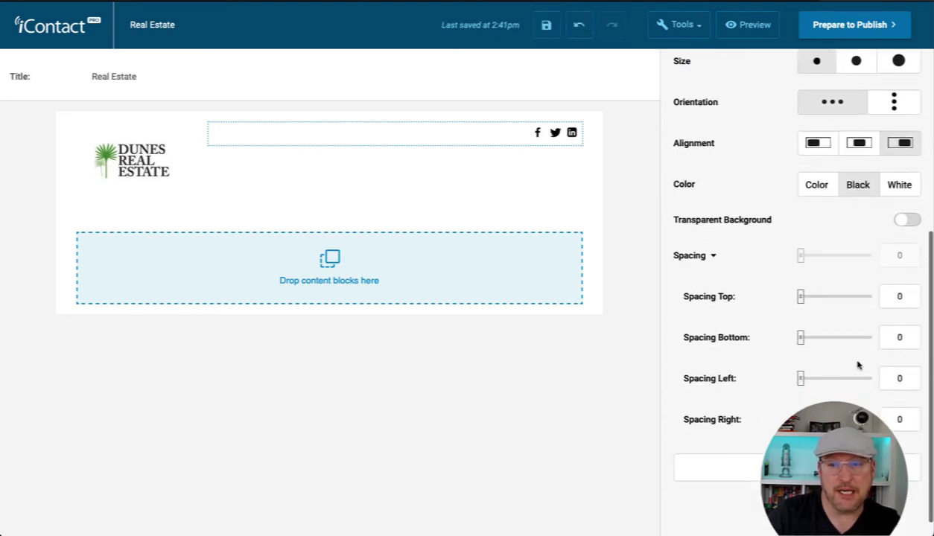
left_click_drag(801, 298, 820, 301)
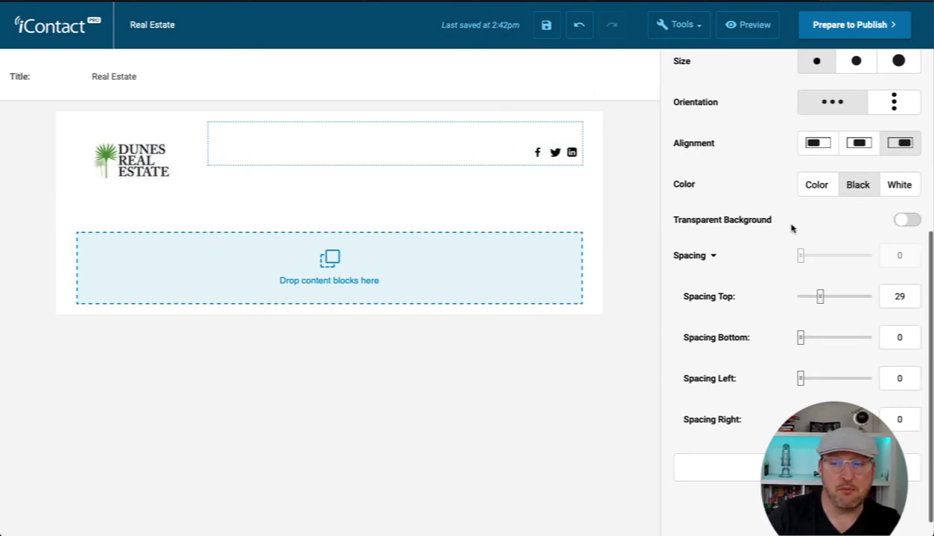
scroll(792, 228, "up", 1)
scroll(792, 229, "up", 5)
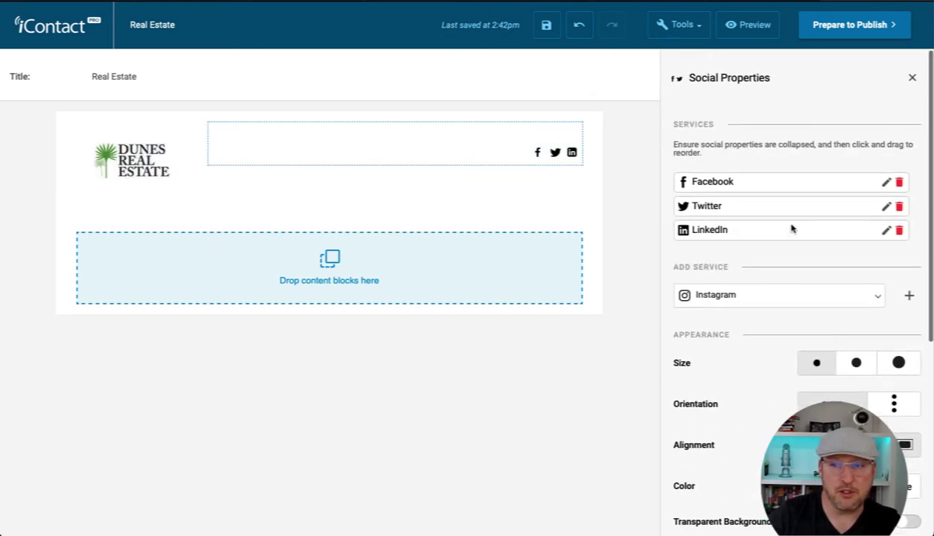
left_click(908, 78)
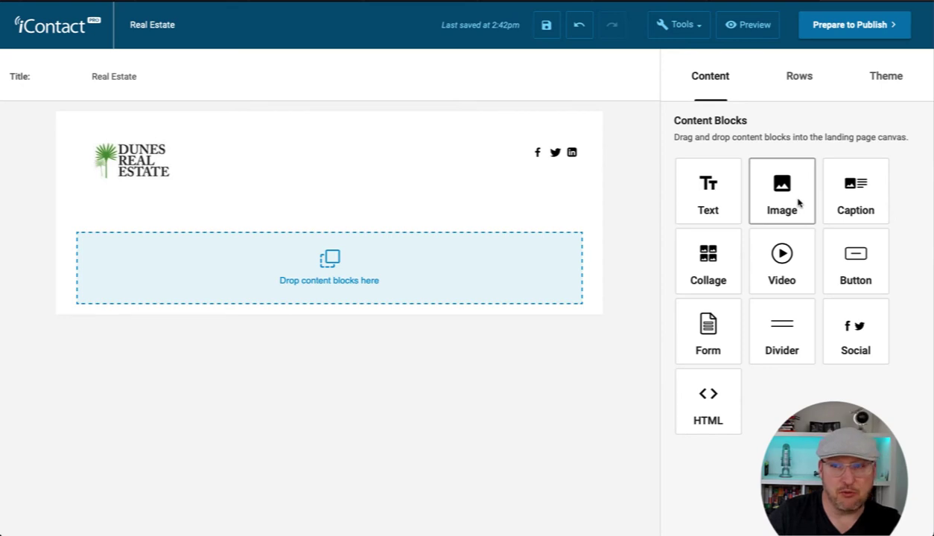
Step: Place an image block in the full-width row and browse to the Dunes Real Estate folder
left_click_drag(799, 203, 327, 274)
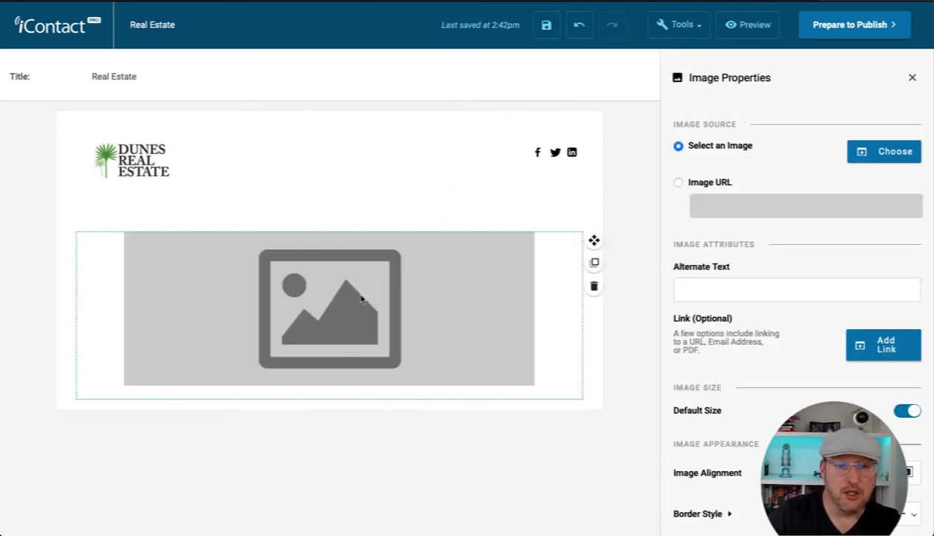
left_click(873, 150)
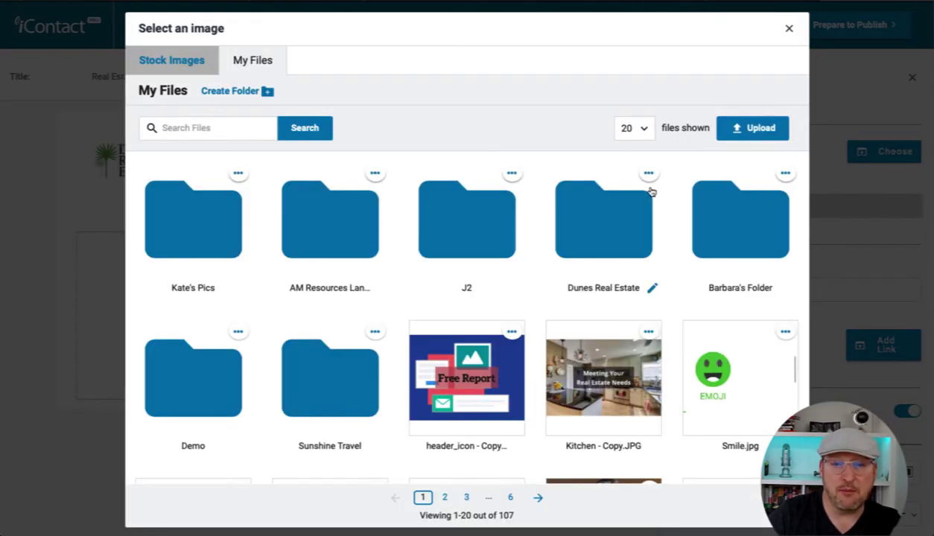
left_click(608, 228)
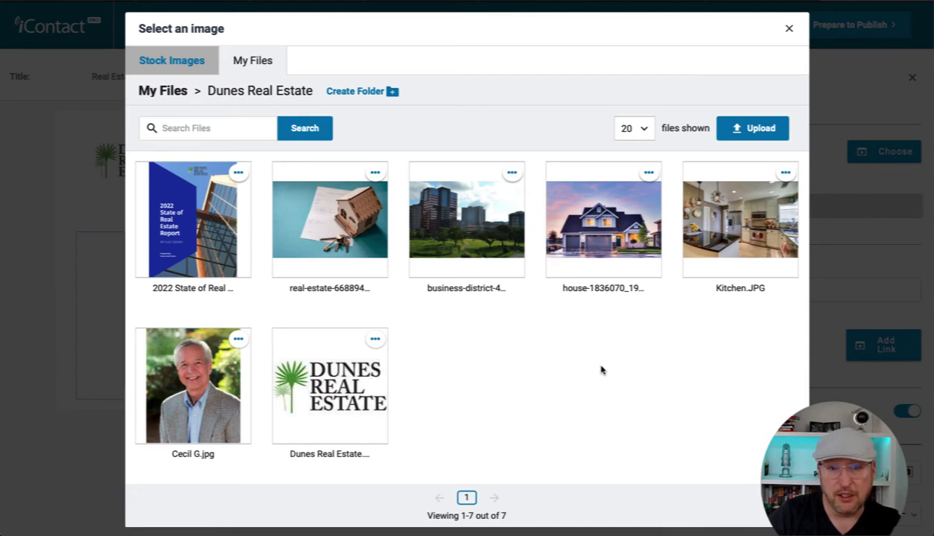
Step: Insert the business-district skyline photo and open it in the image editor
left_click(472, 217)
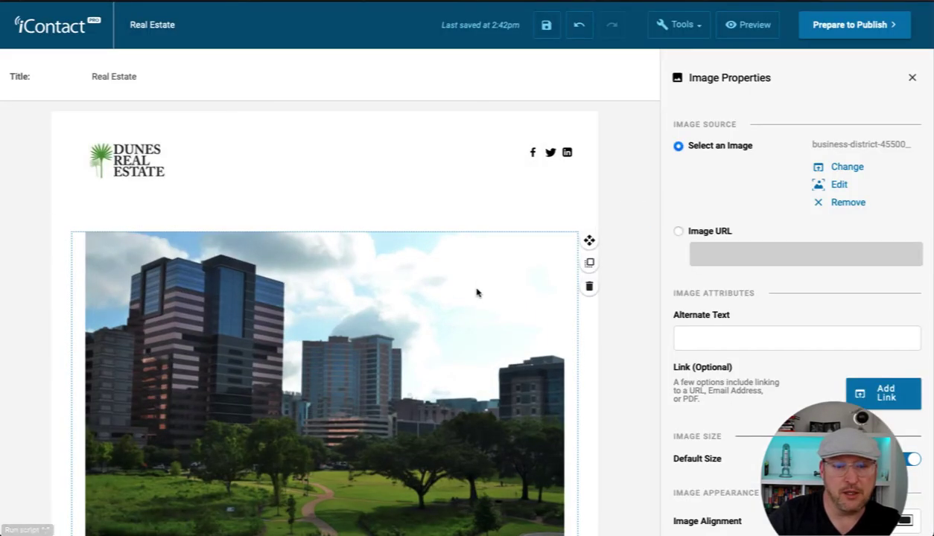
scroll(477, 293, "down", 1)
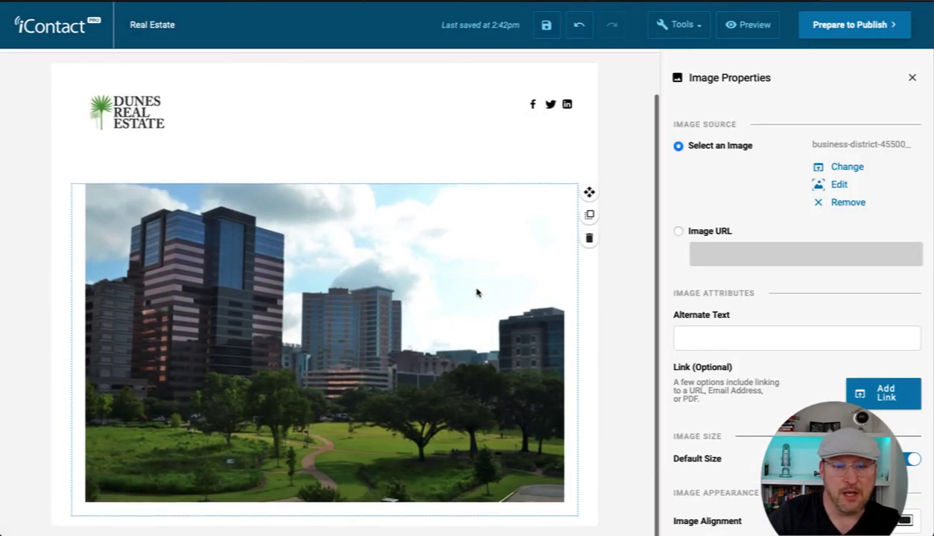
left_click(840, 189)
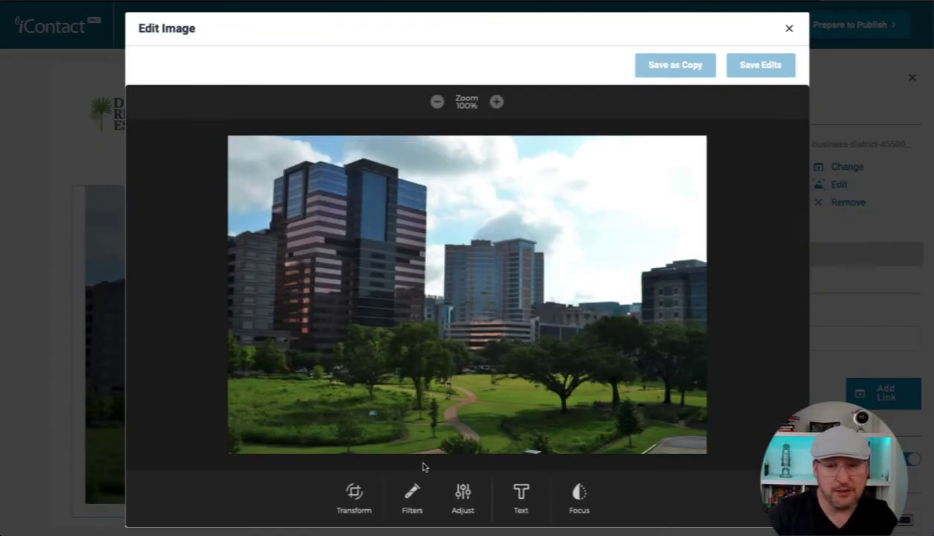
Step: Add the headline 'Real Estate To Meet Your Needs' as text on the skyline photo
left_click(517, 490)
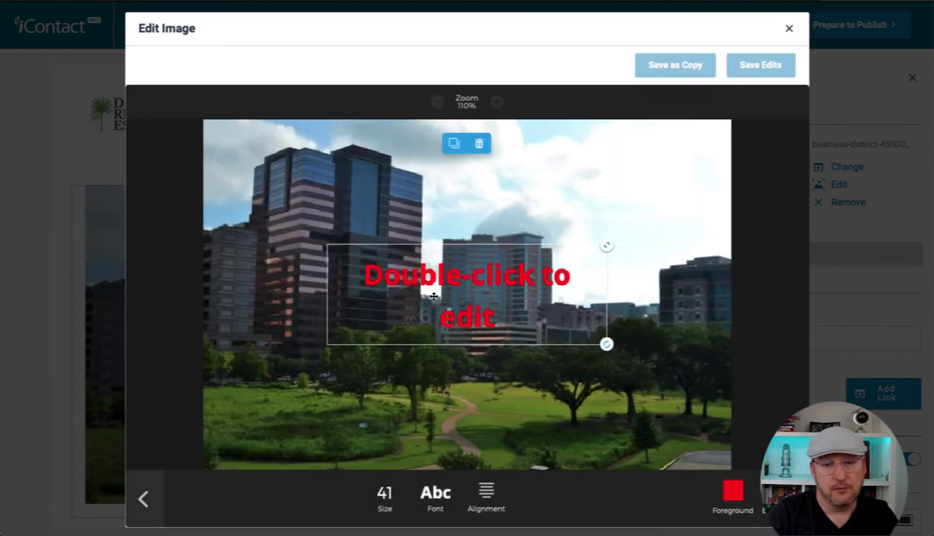
double_click(434, 297)
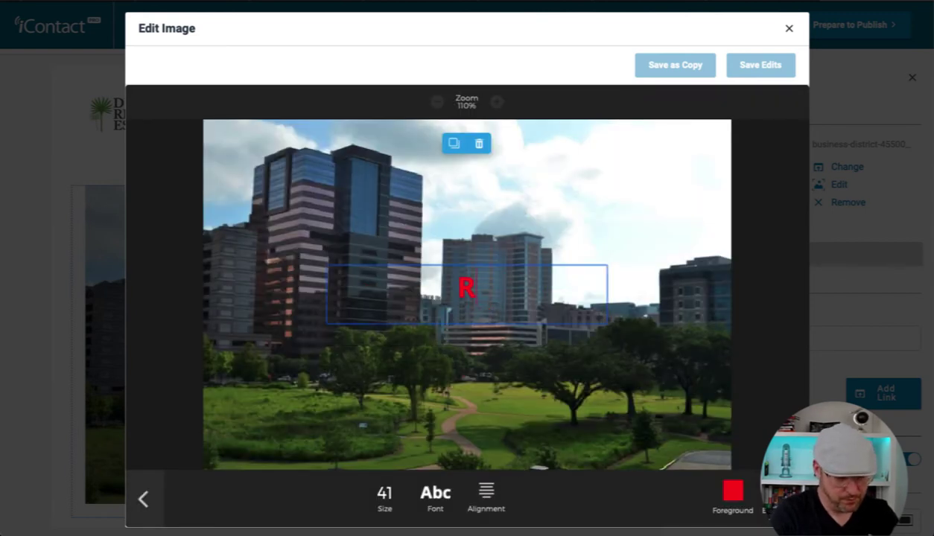
type("Real Es")
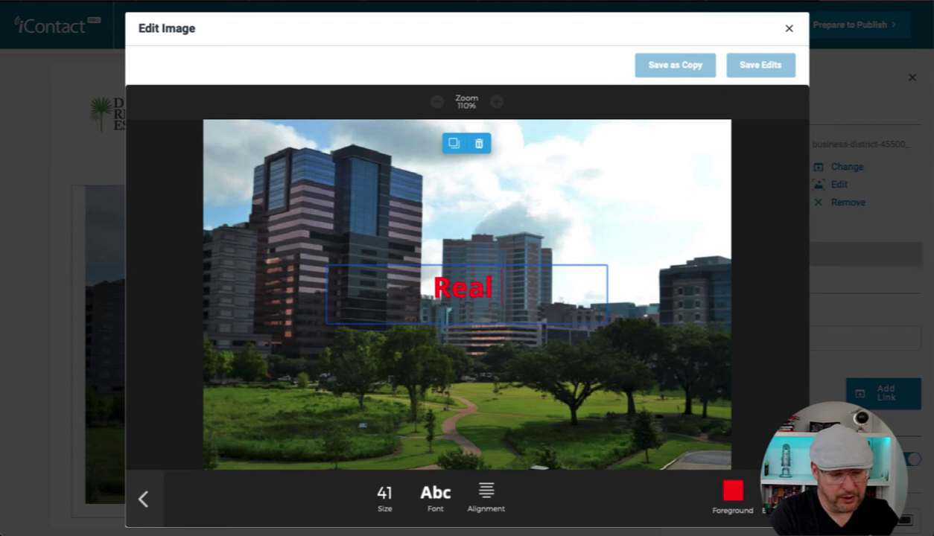
type("tat")
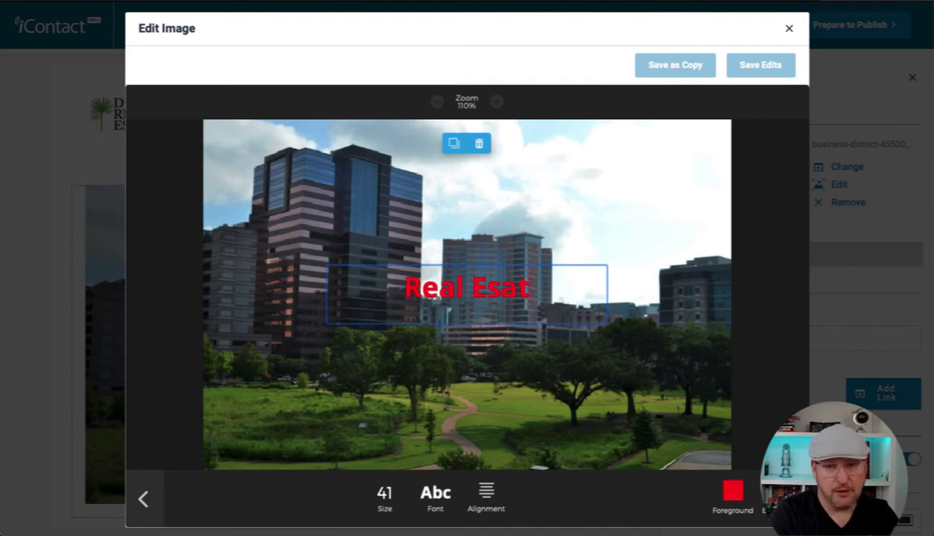
key("BackSpace")
key("BackSpace")
key("BackSpace")
key("BackSpace")
key("BackSpace")
key("BackSpace")
type("E")
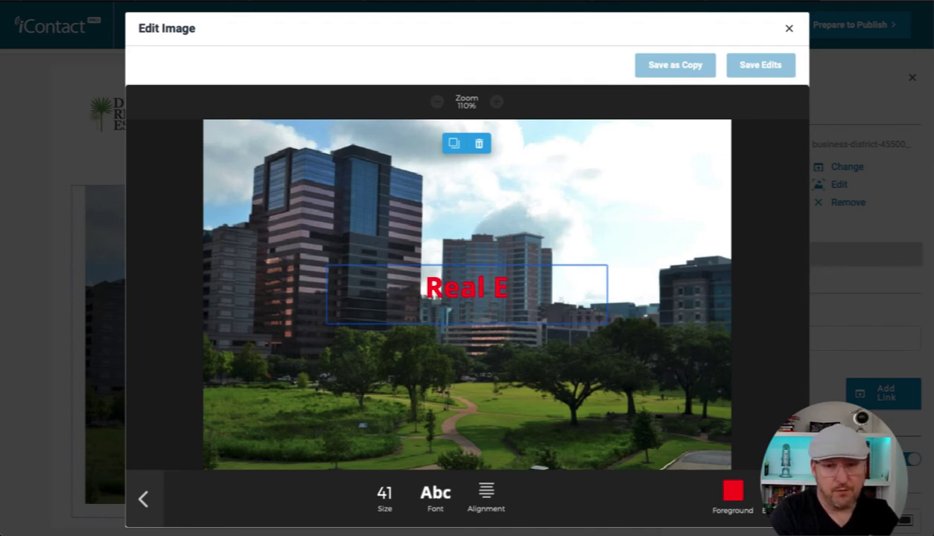
type("state")
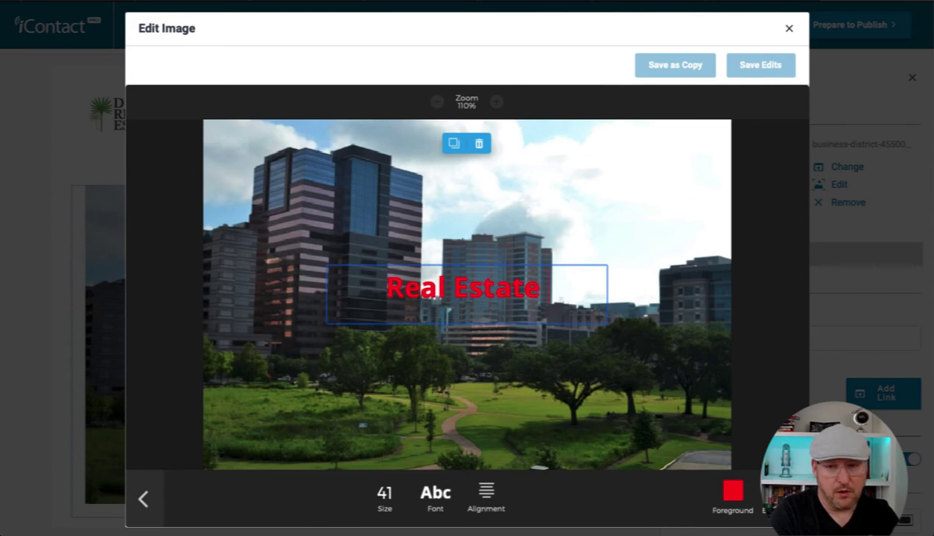
type(" To Meet")
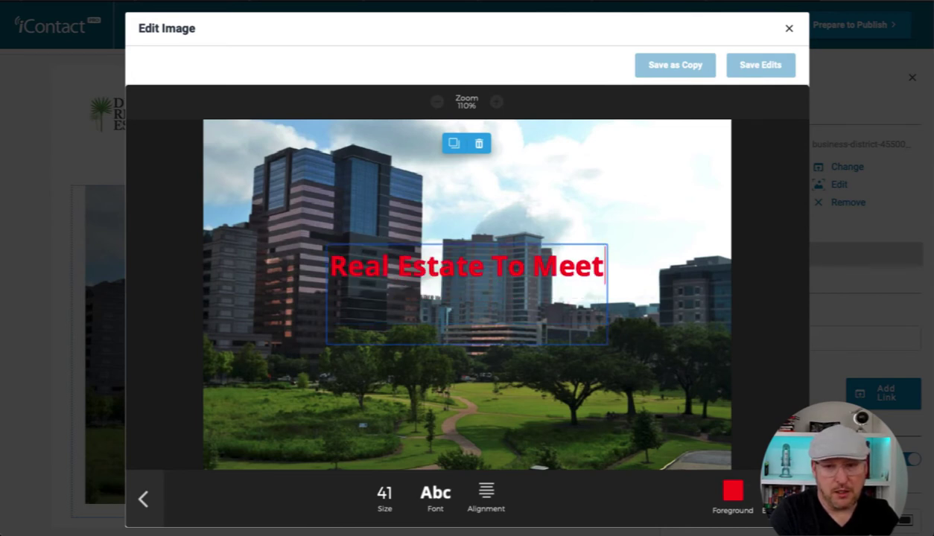
type(" Your Needs")
Step: Make the headline black, save the edited photo as a copy, and close the editor
left_click(733, 491)
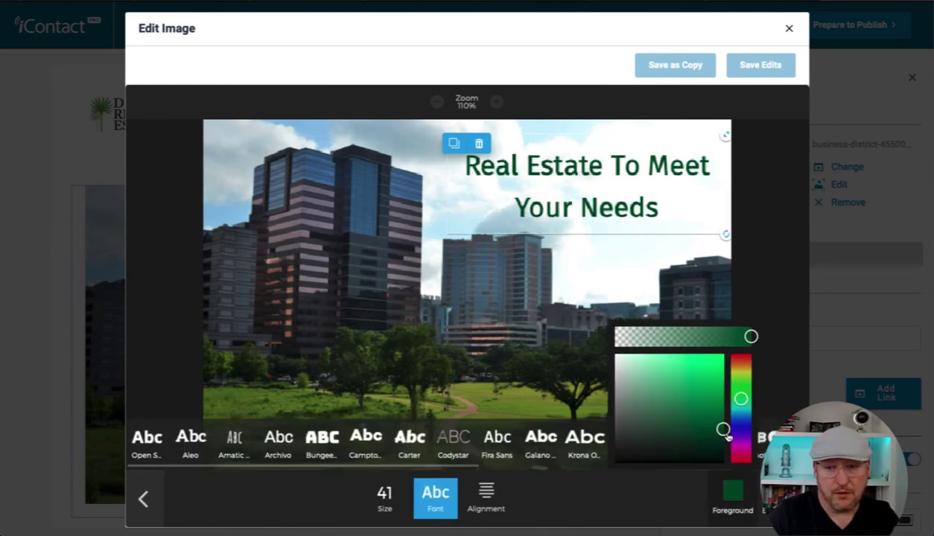
left_click_drag(724, 430, 734, 467)
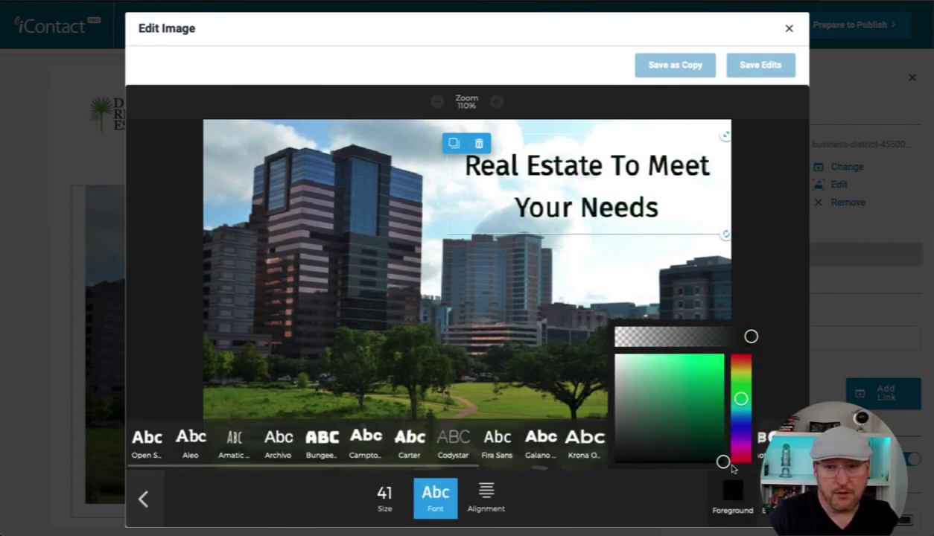
left_click(726, 471)
left_click(596, 269)
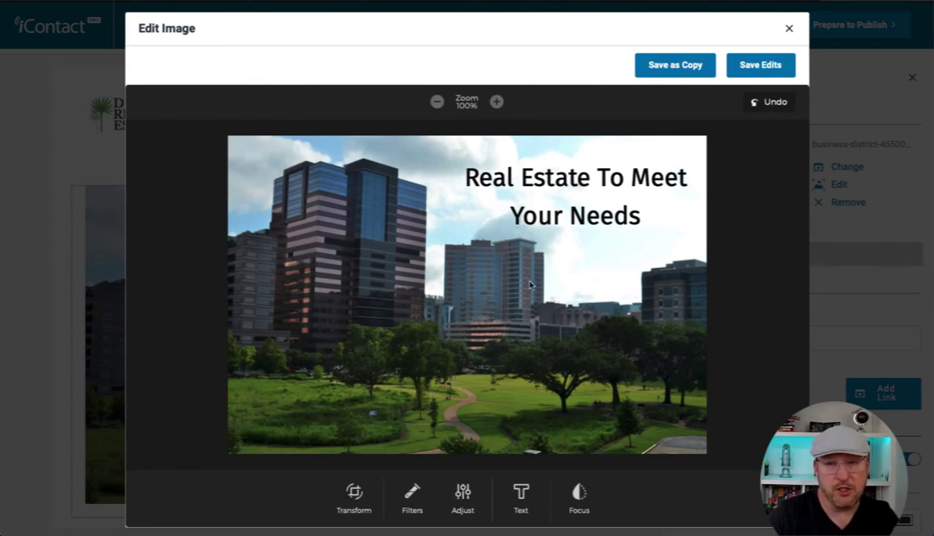
left_click(687, 69)
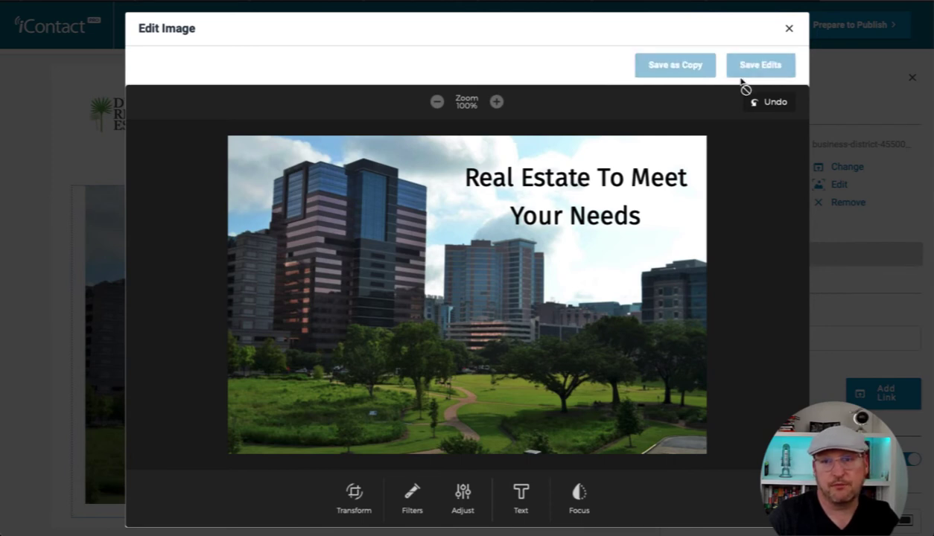
left_click(790, 31)
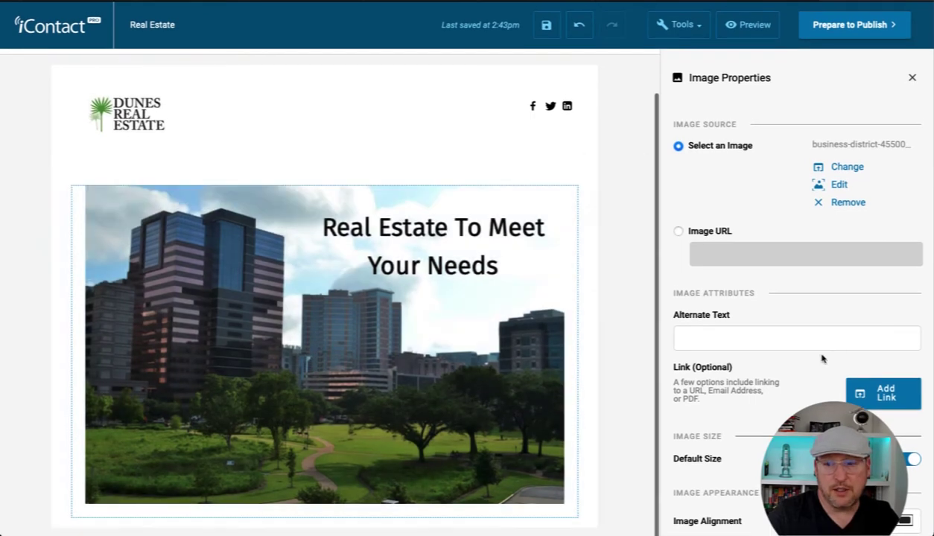
Step: Review the hero image's alt text, link and spacing options, leaving them unchanged
left_click(751, 340)
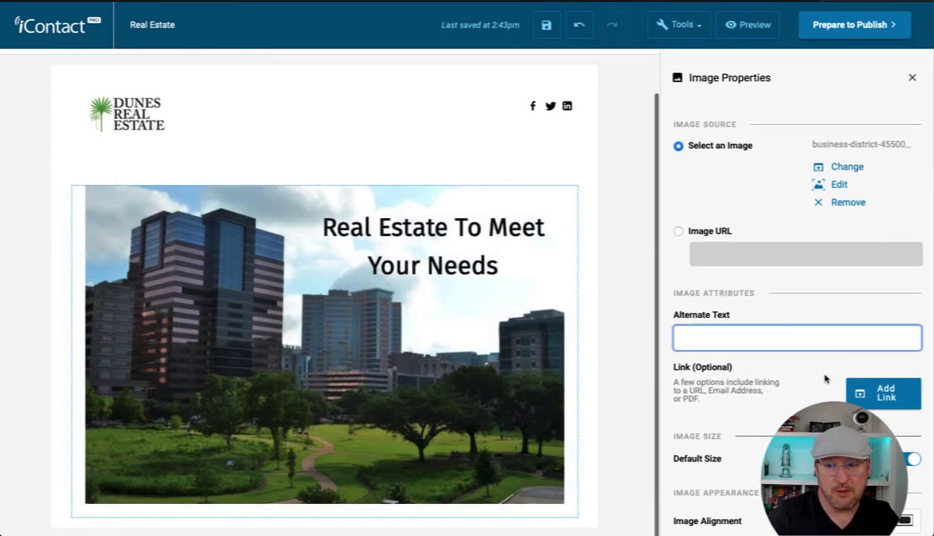
left_click(867, 400)
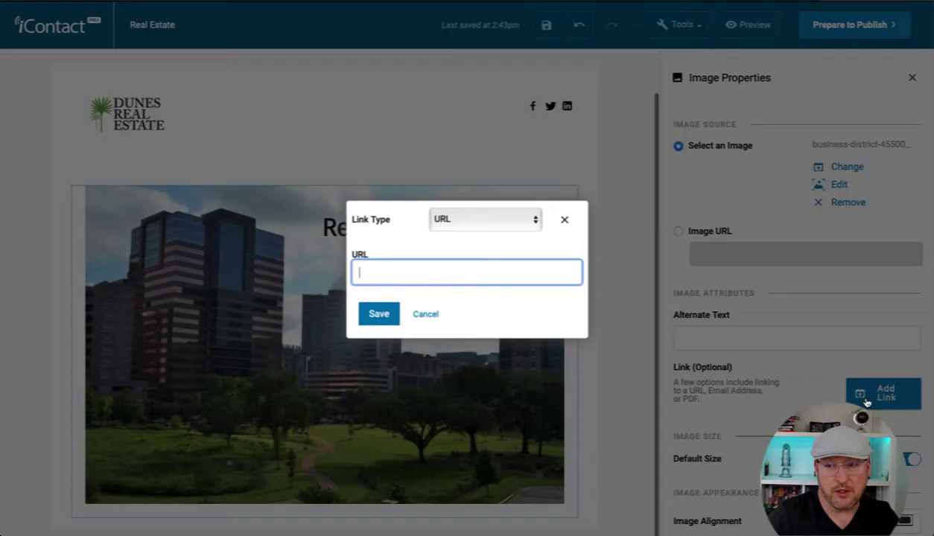
left_click(426, 314)
scroll(797, 298, "down", 4)
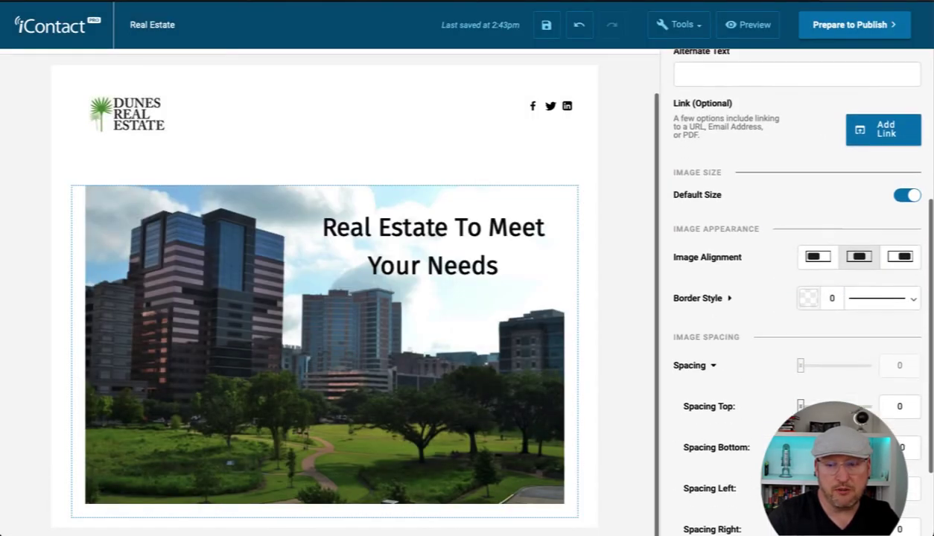
scroll(770, 243, "down", 2)
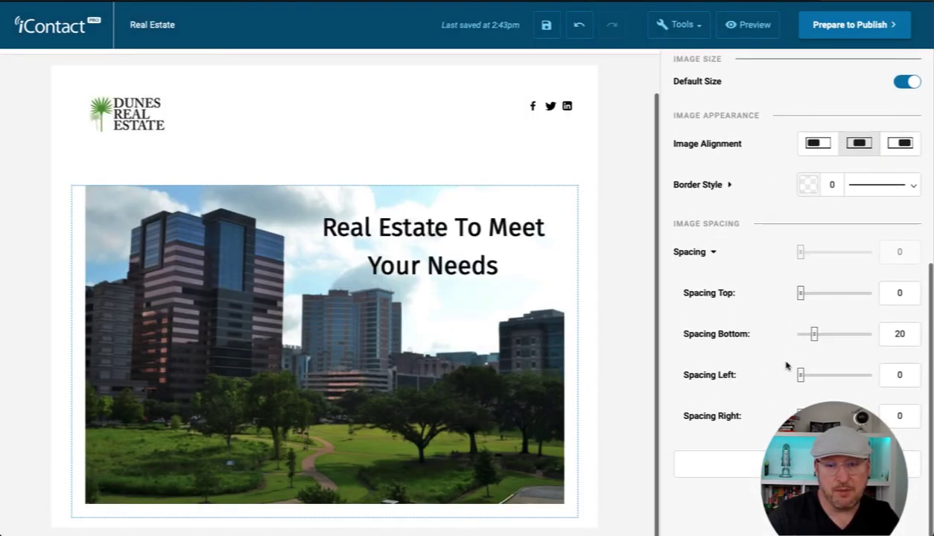
Step: Add a three-column row below the hero image
key("Escape")
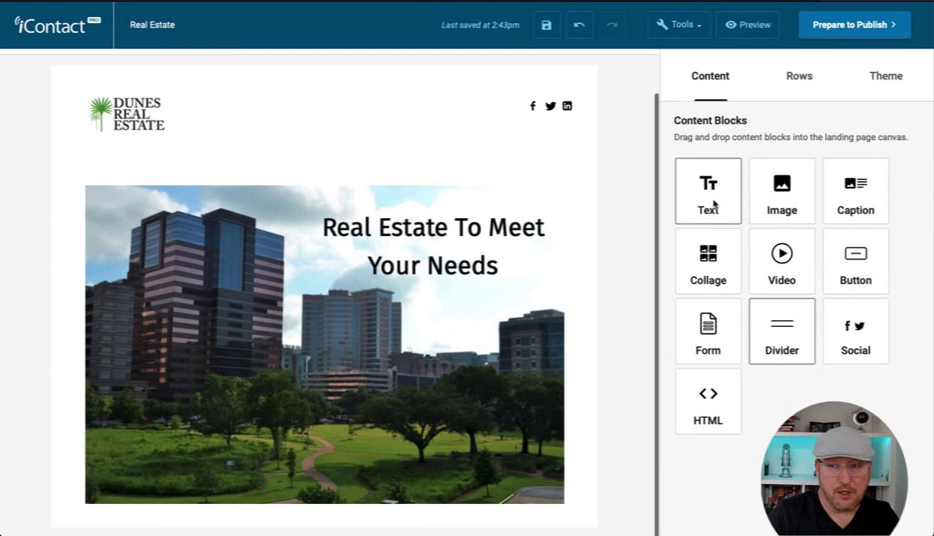
left_click(794, 78)
left_click_drag(772, 381, 342, 498)
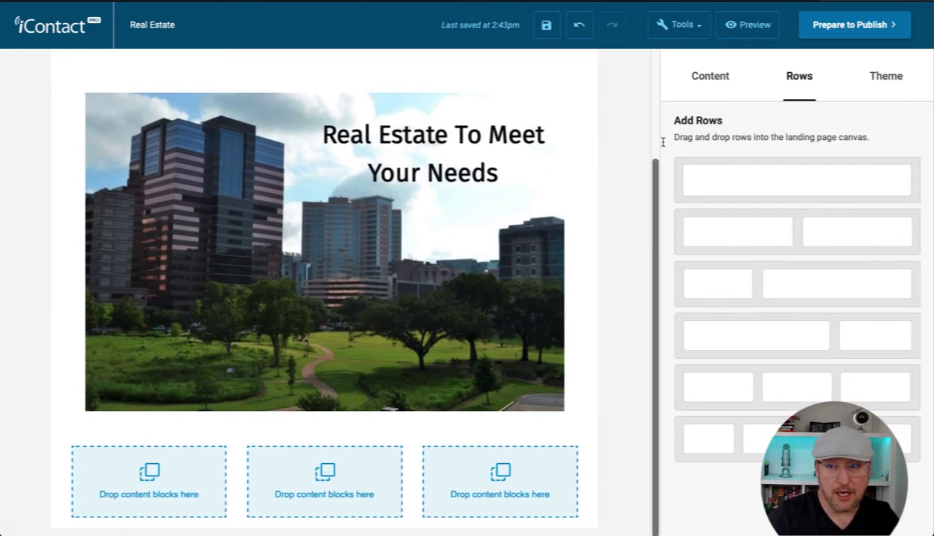
Step: Fill the left column with a text block, an image block and a button
left_click(706, 75)
left_click_drag(699, 186, 149, 453)
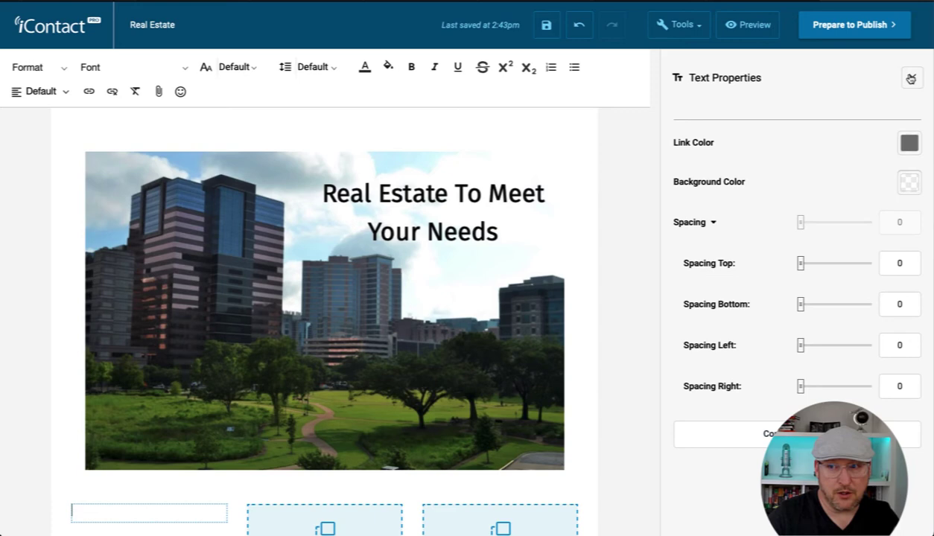
left_click(911, 78)
left_click_drag(774, 188, 98, 459)
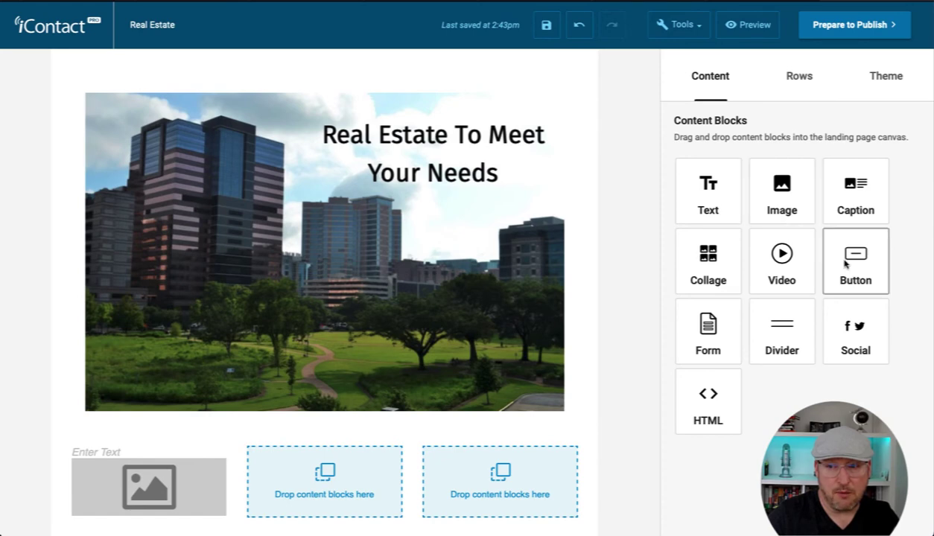
left_click_drag(855, 261, 153, 512)
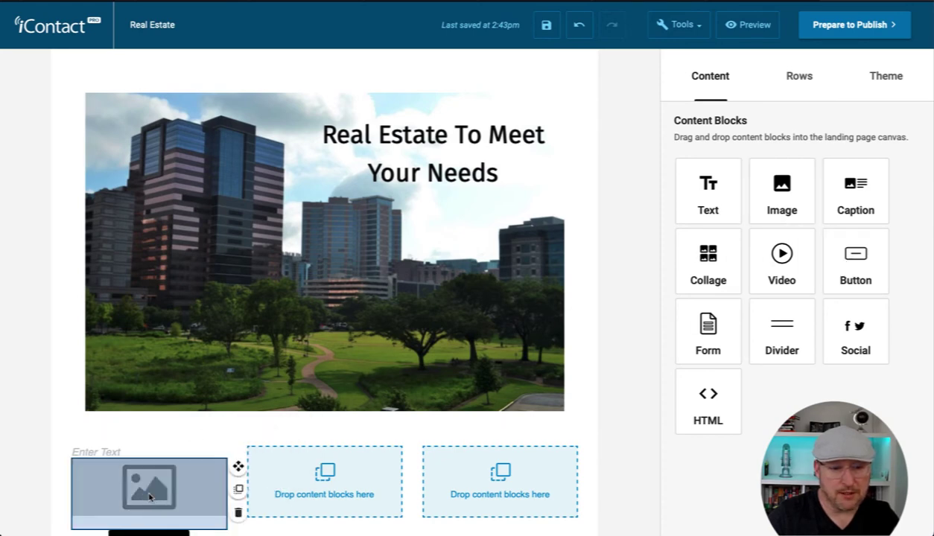
scroll(142, 503, "down", 1)
Step: Make the 'Residential' caption bold, font size 16, and centre-aligned
left_click(91, 421)
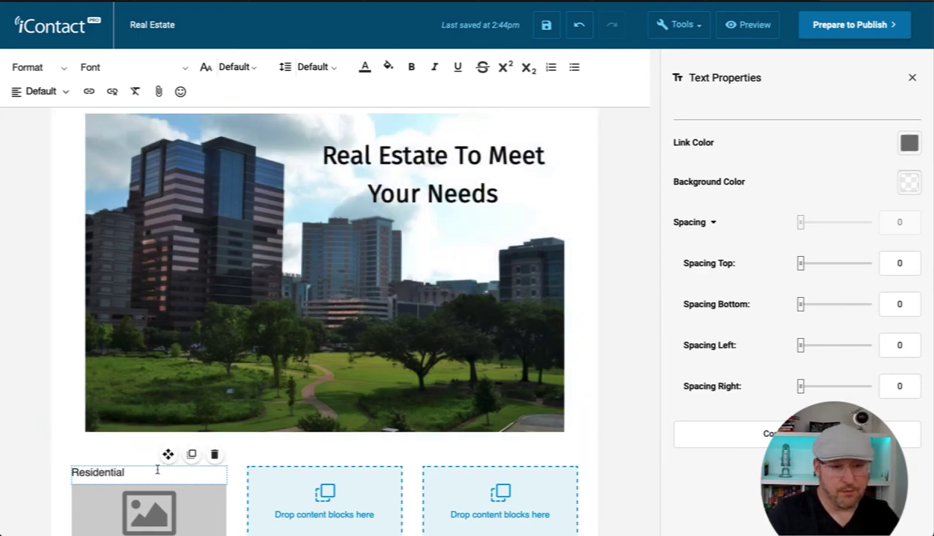
double_click(120, 468)
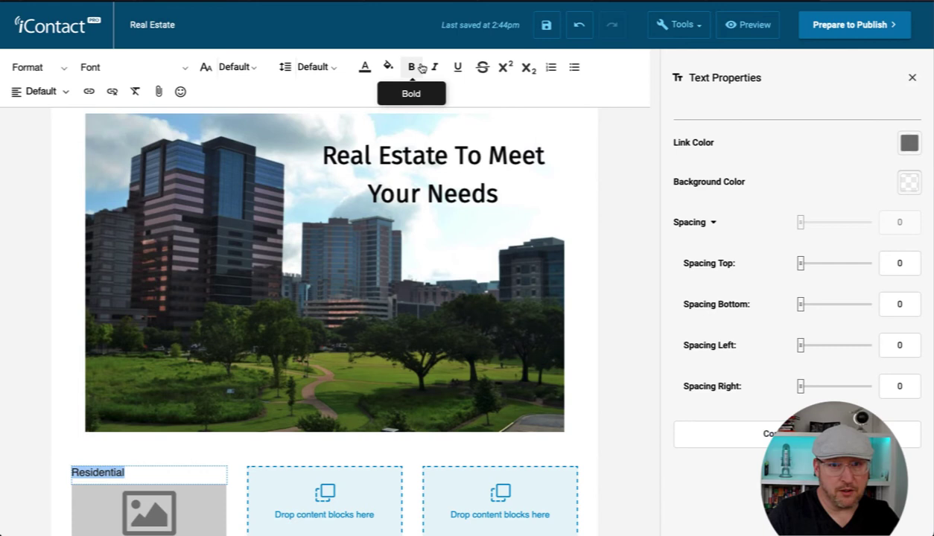
left_click(412, 67)
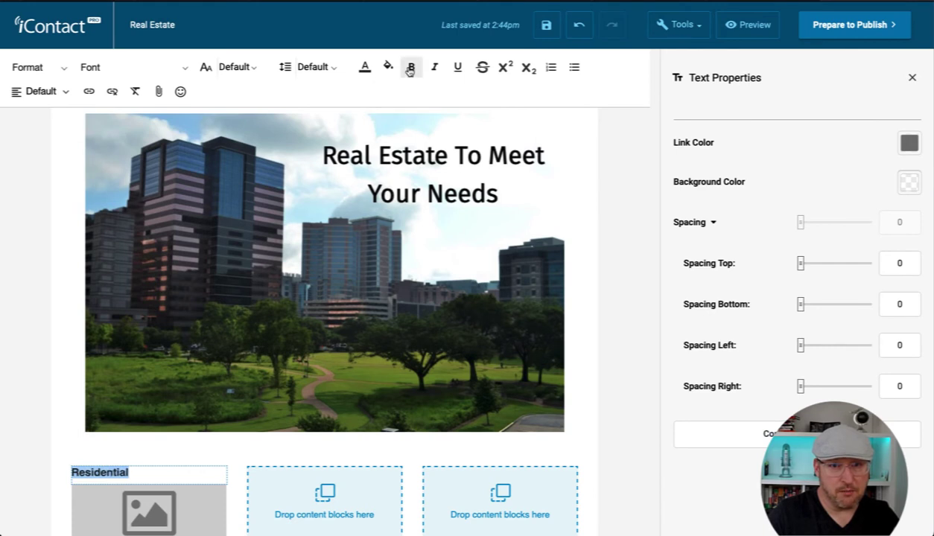
left_click(248, 69)
left_click(254, 70)
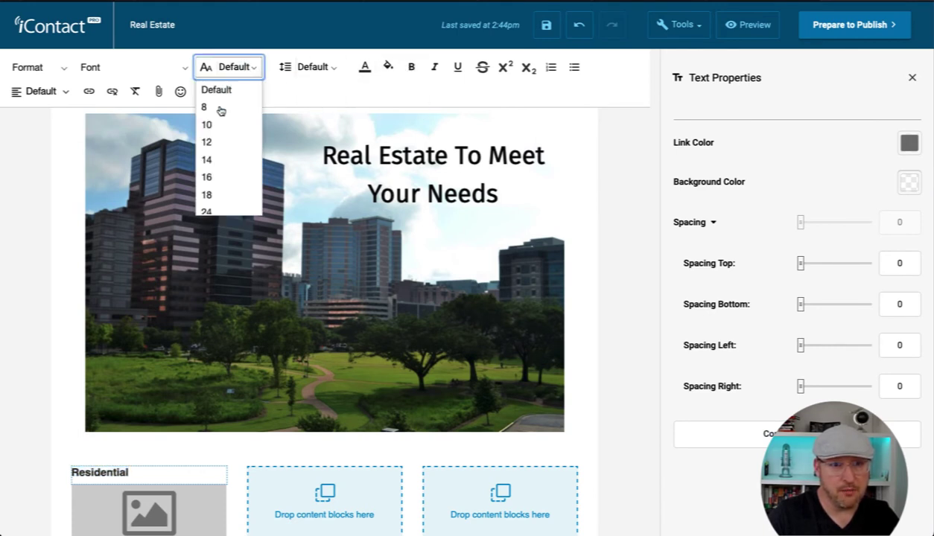
left_click(207, 178)
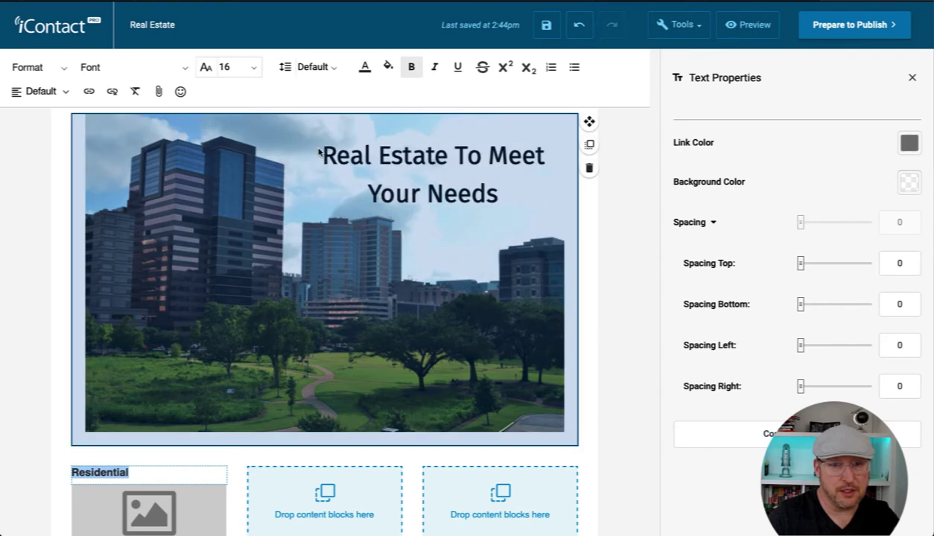
left_click(40, 91)
left_click(35, 160)
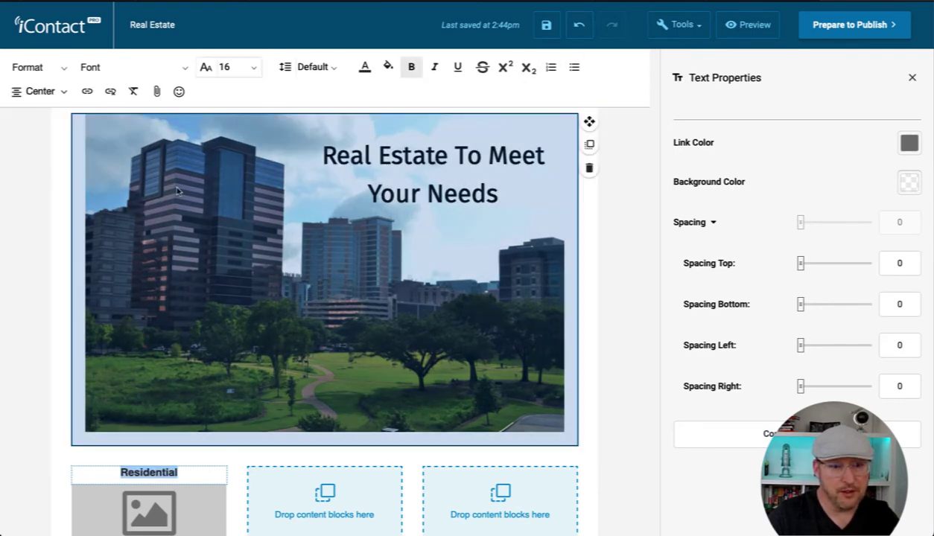
scroll(341, 383, "down", 2)
left_click(149, 445)
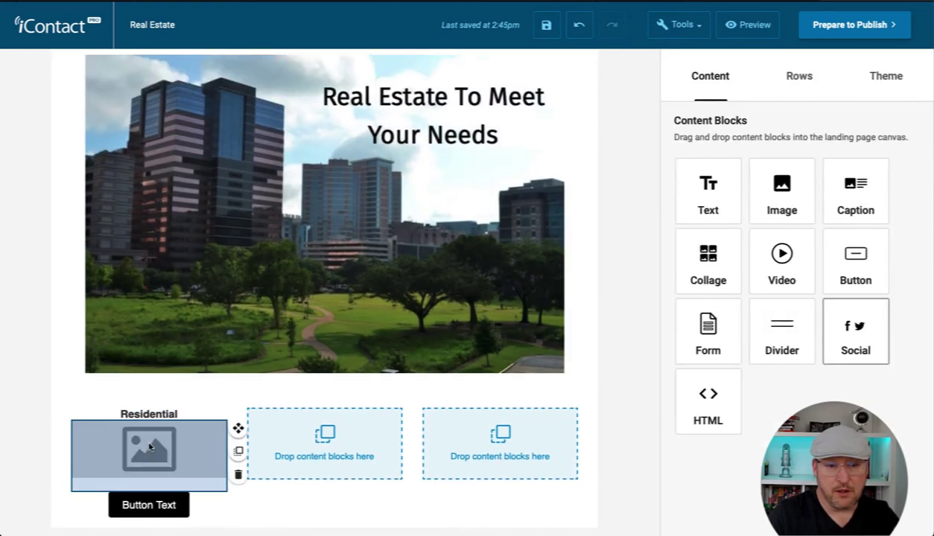
Step: Fill the Residential image block with house-1836070_1920.jpg from the Dunes Real Estate folder
left_click(150, 445)
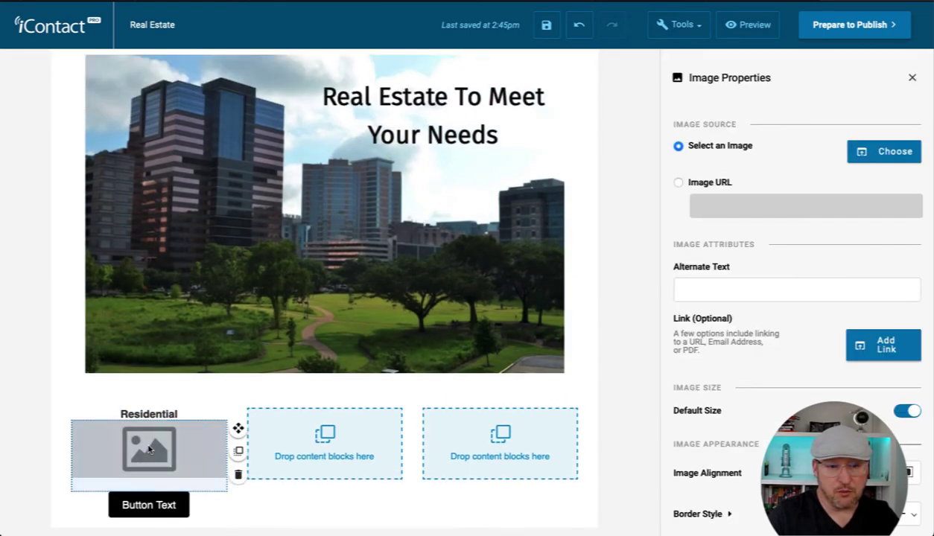
left_click(883, 152)
left_click(591, 211)
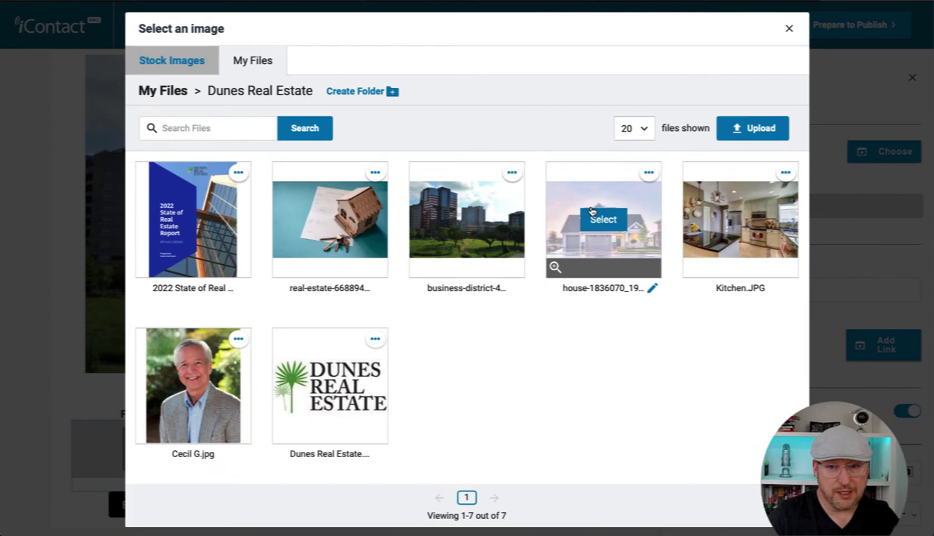
left_click(595, 220)
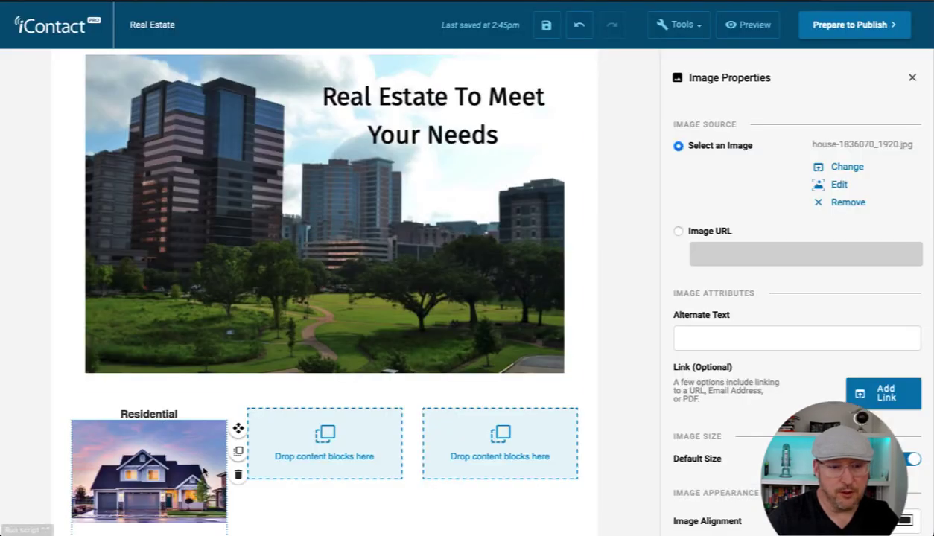
scroll(187, 466, "down", 1)
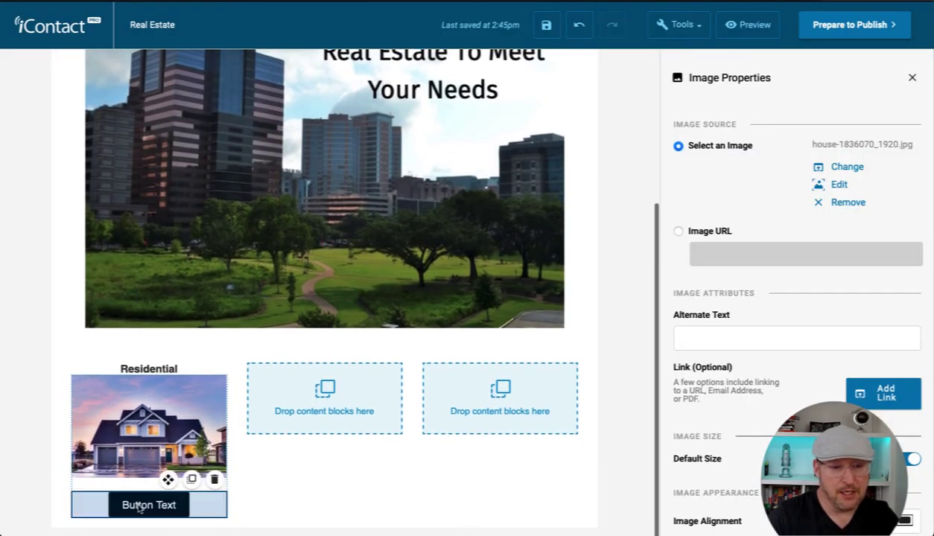
Step: Relabel the button under the Residential house photo as 'View Homes'
left_click(138, 499)
triple_click(738, 171)
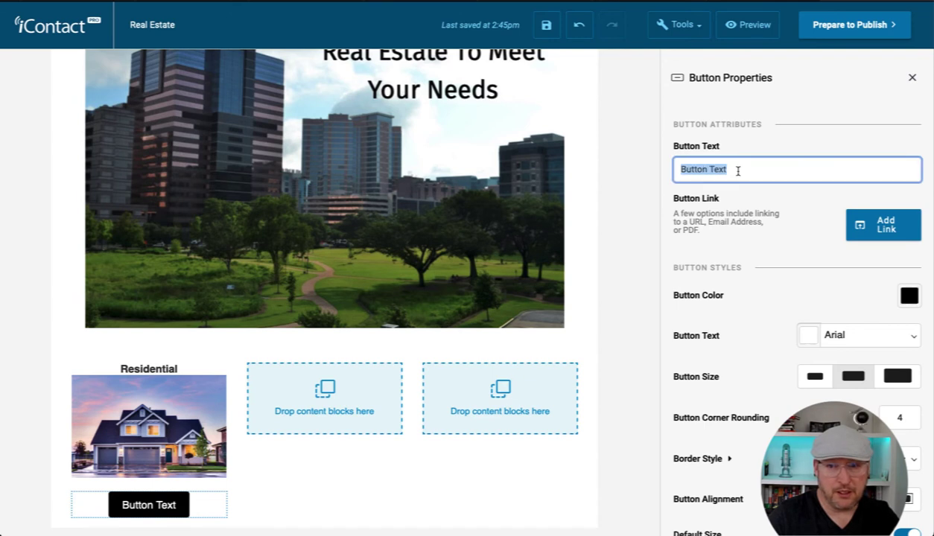
type("Vie")
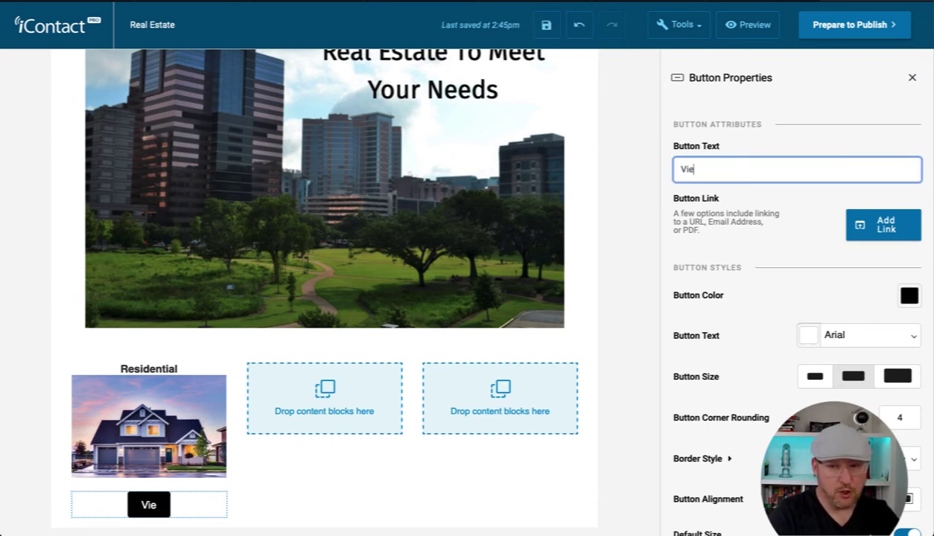
type("w Homes")
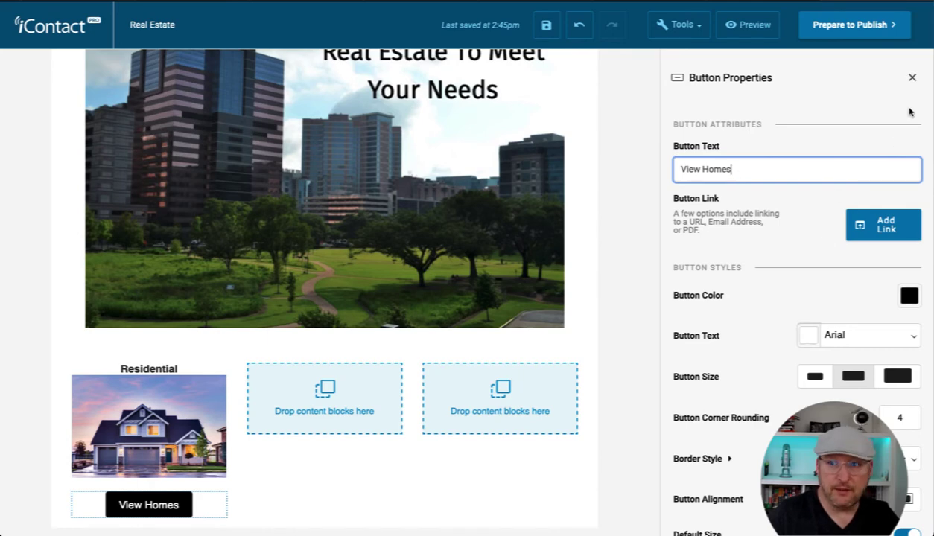
left_click(912, 78)
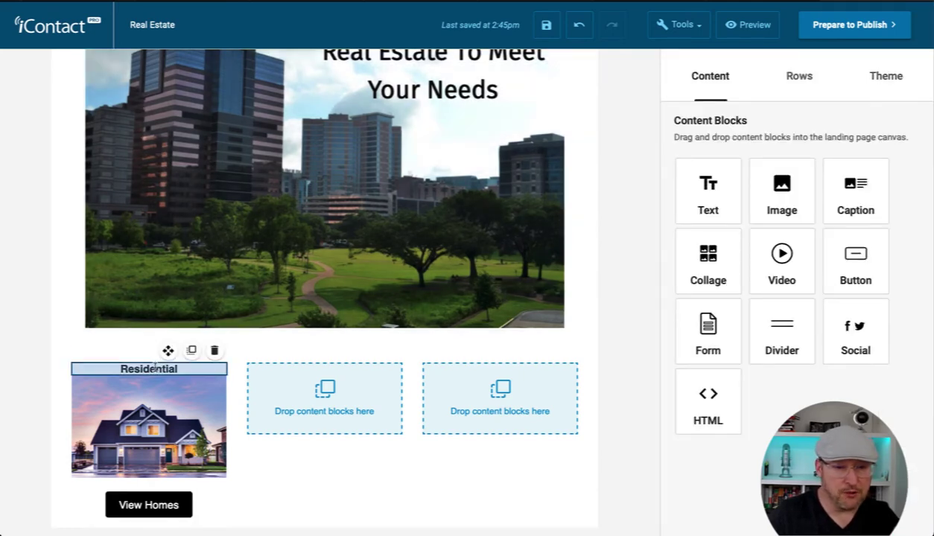
Step: Copy the Residential heading, house photo and View Homes button into the middle column
left_click(192, 350)
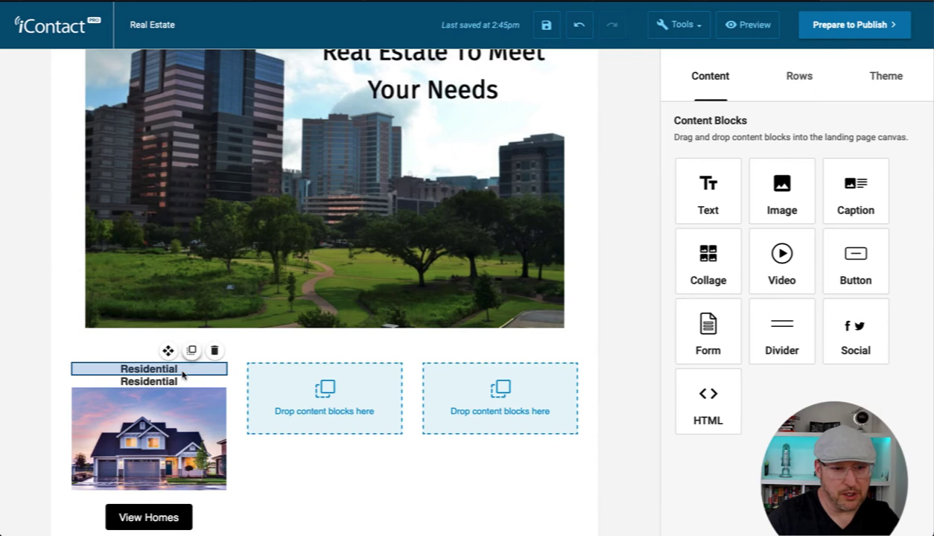
left_click_drag(169, 364, 324, 368)
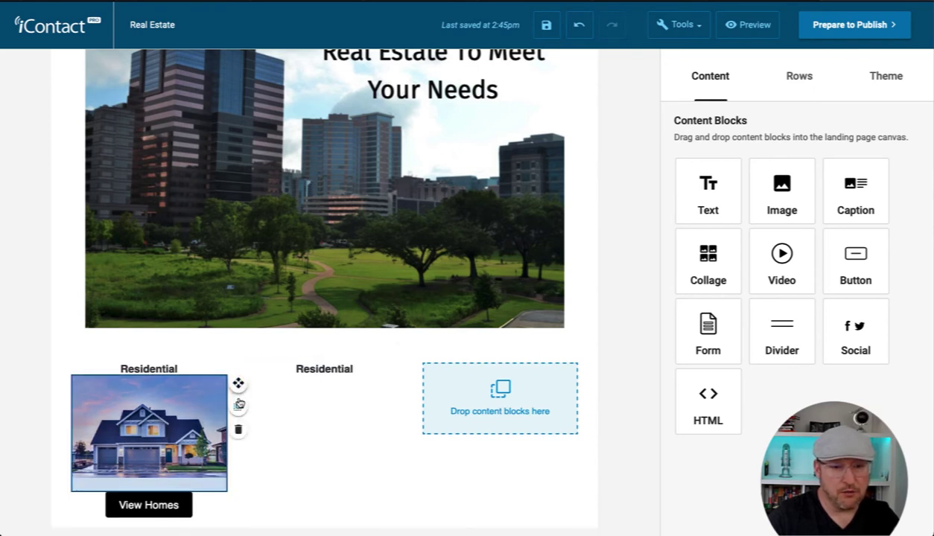
left_click(238, 406)
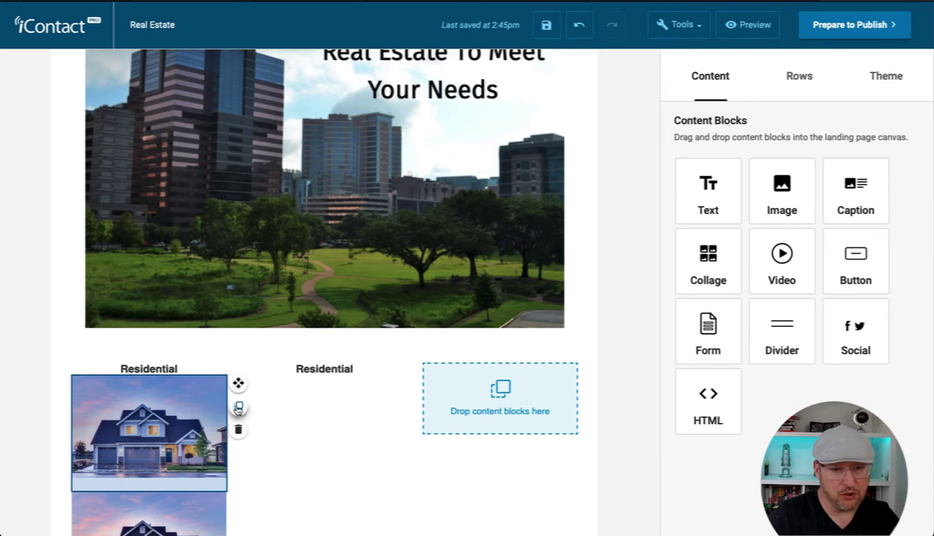
left_click_drag(238, 383, 317, 374)
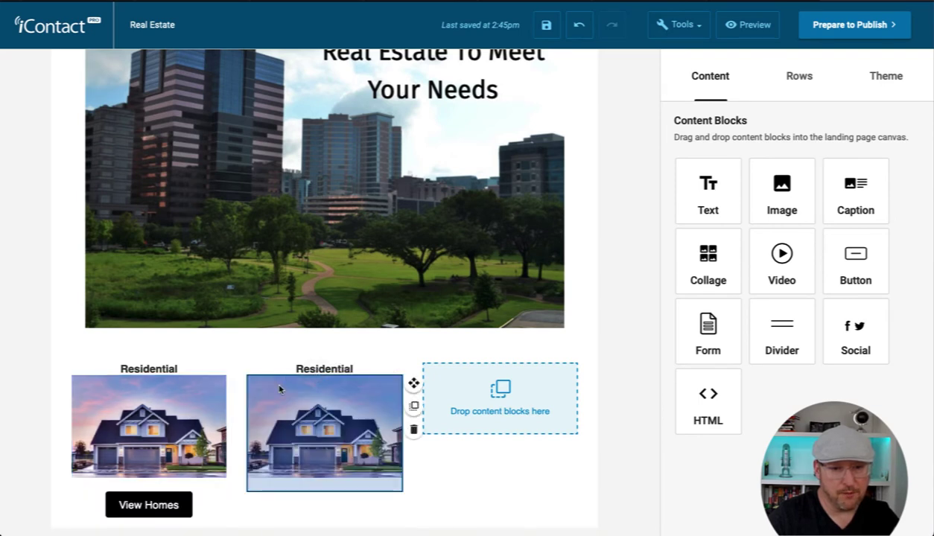
left_click(180, 503)
left_click(192, 481)
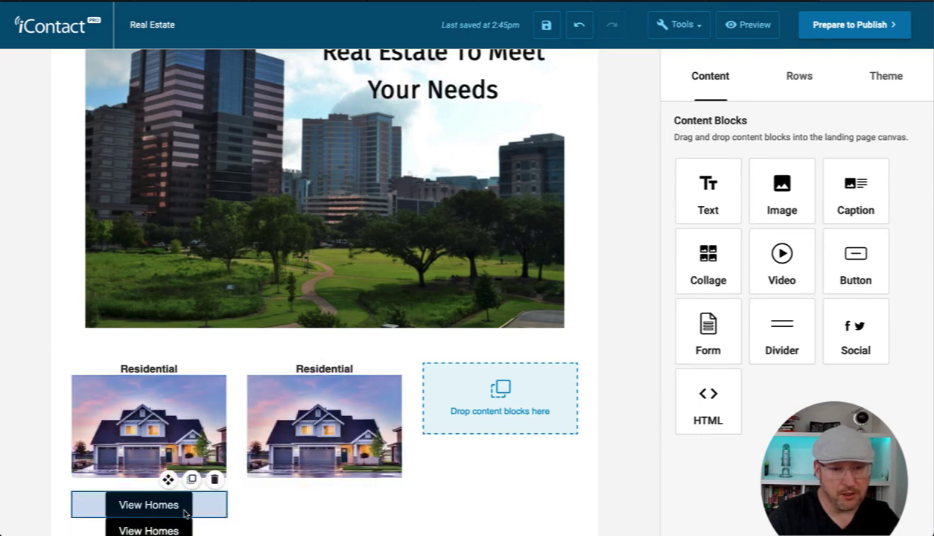
left_click_drag(168, 480, 292, 479)
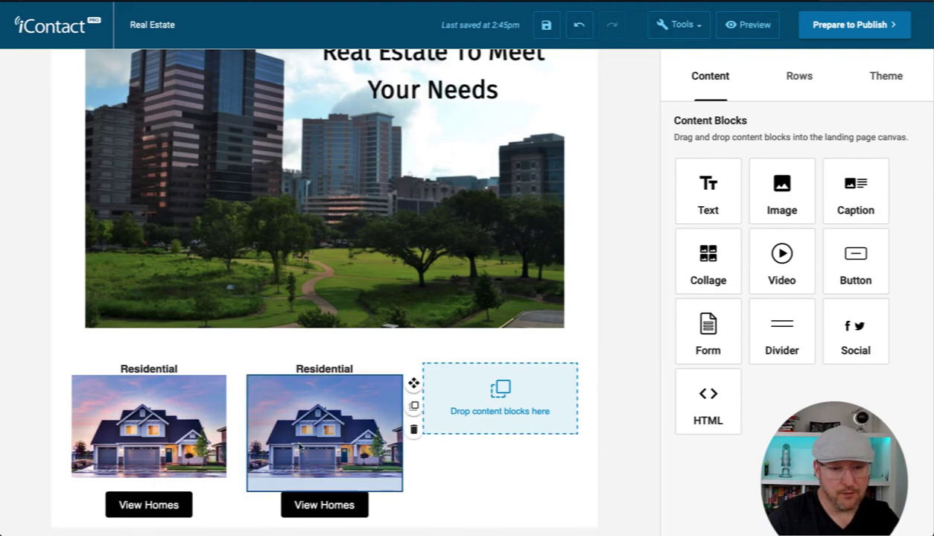
Step: Retitle the middle heading 'Commercial' and swap its photo for the business-district image
double_click(318, 368)
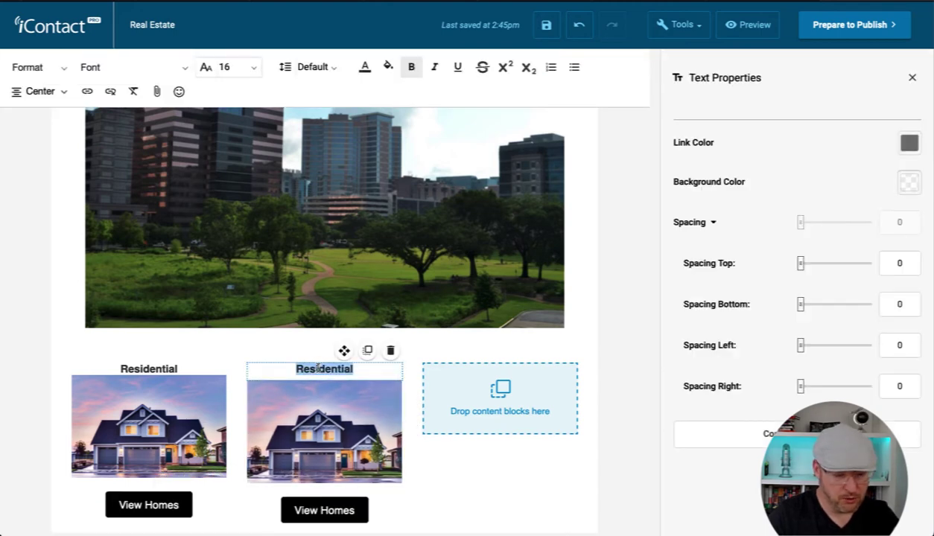
type("Commercial")
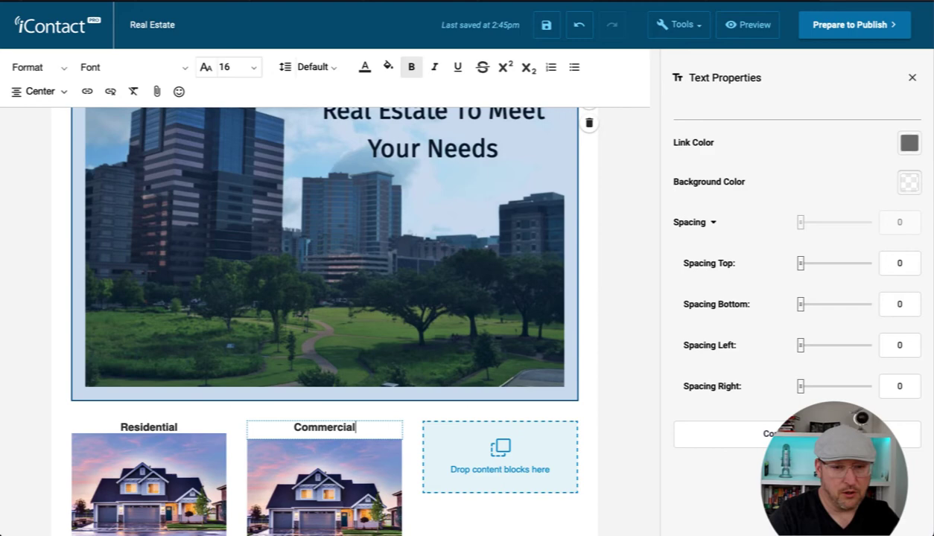
left_click(328, 462)
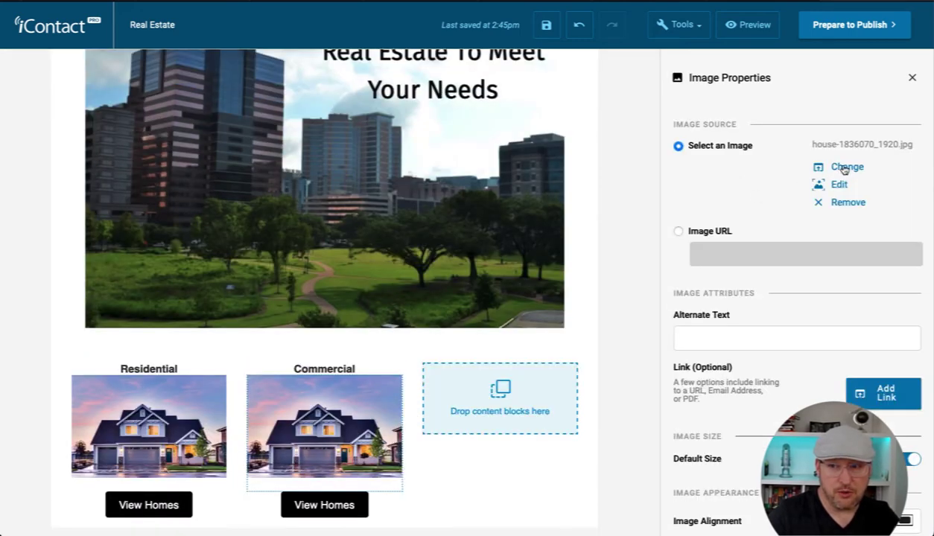
left_click(845, 169)
left_click(583, 239)
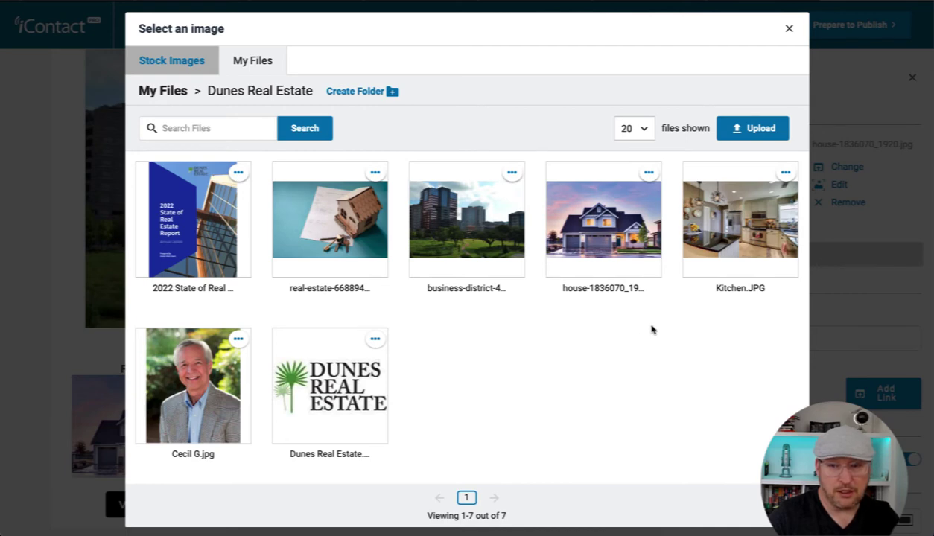
left_click(464, 232)
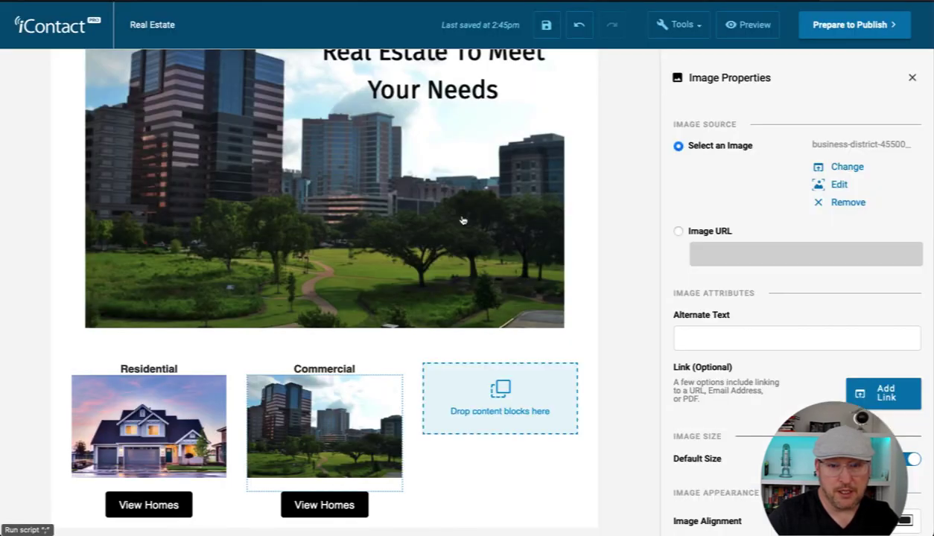
Step: Replace the middle column button's label with 'Lease Now'
left_click(324, 505)
key("ctrl+a")
key("BackSpace")
type("Le")
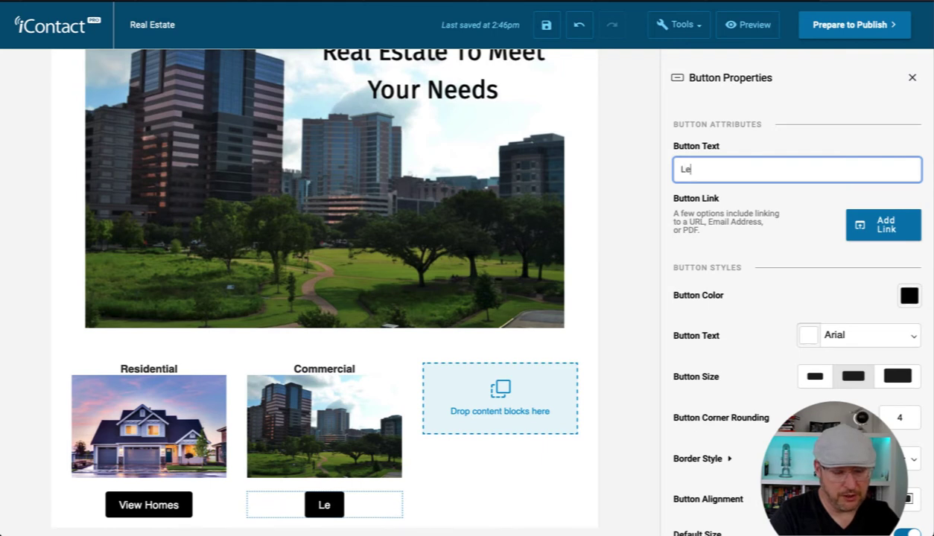
type("ase Now")
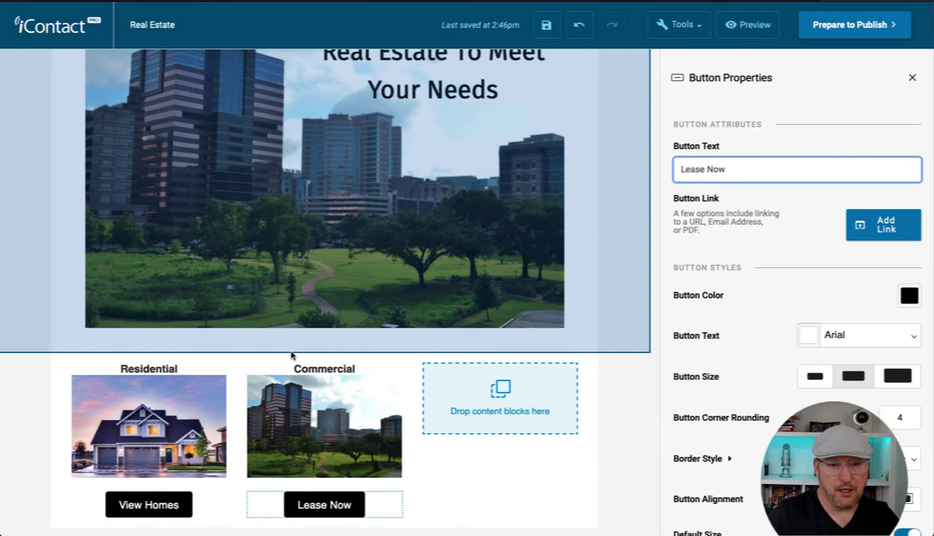
Step: Copy the Commercial heading, image and Lease Now button into the third column
left_click(324, 368)
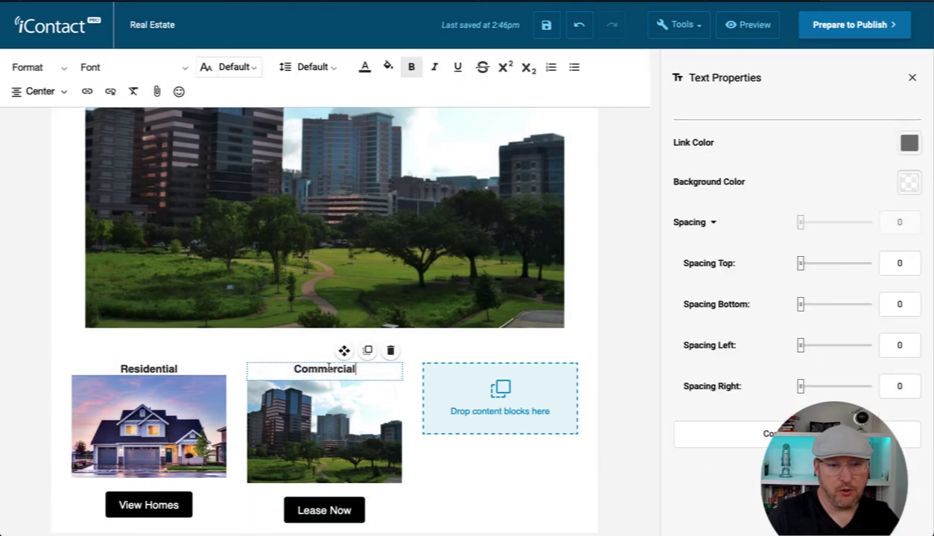
left_click(367, 351)
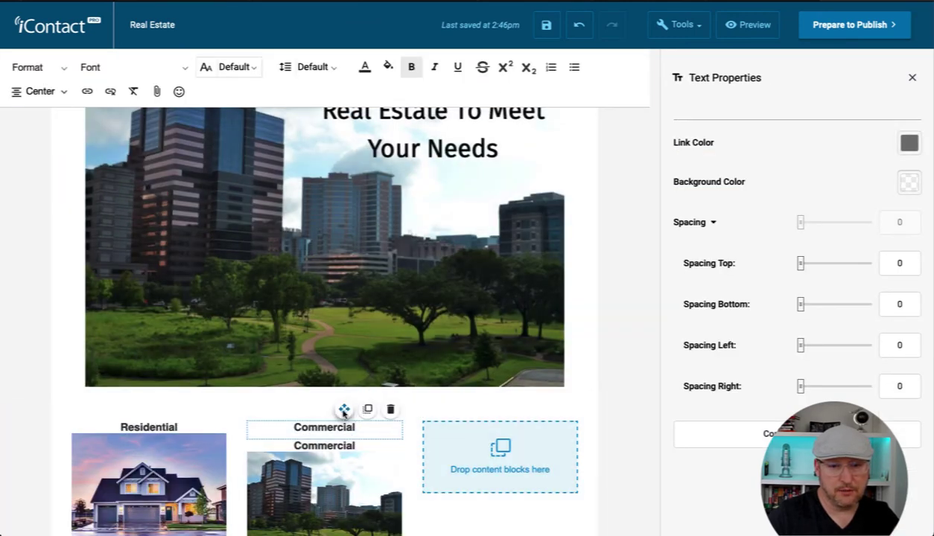
left_click_drag(344, 411, 458, 439)
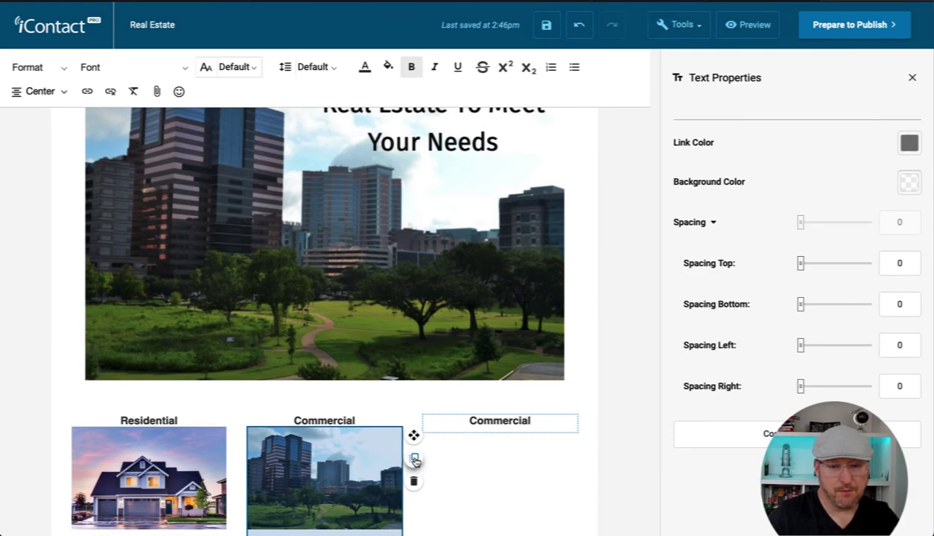
left_click(415, 461)
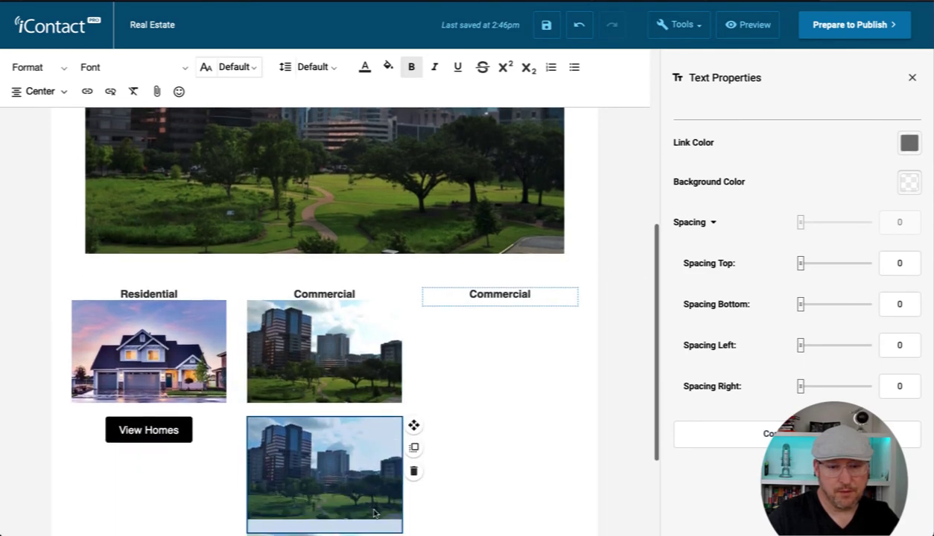
left_click(414, 507)
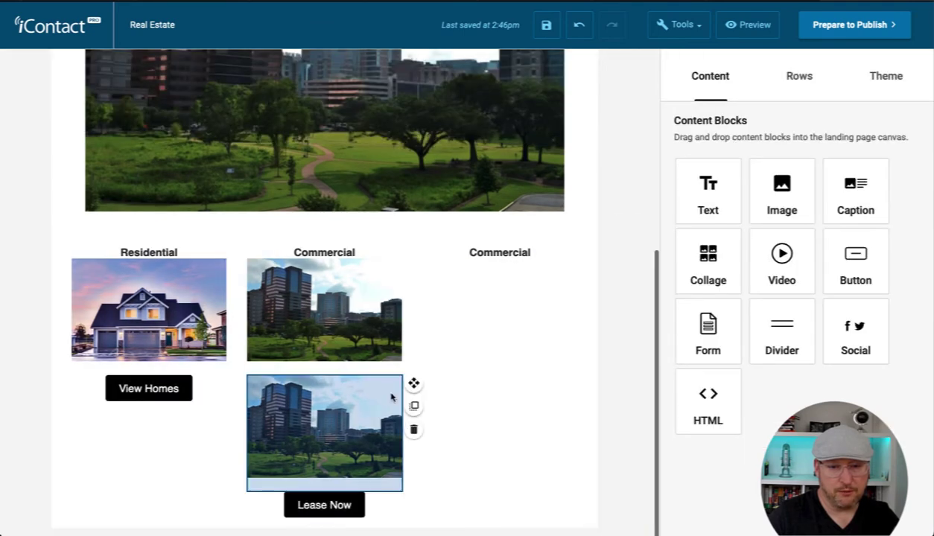
left_click_drag(413, 383, 481, 262)
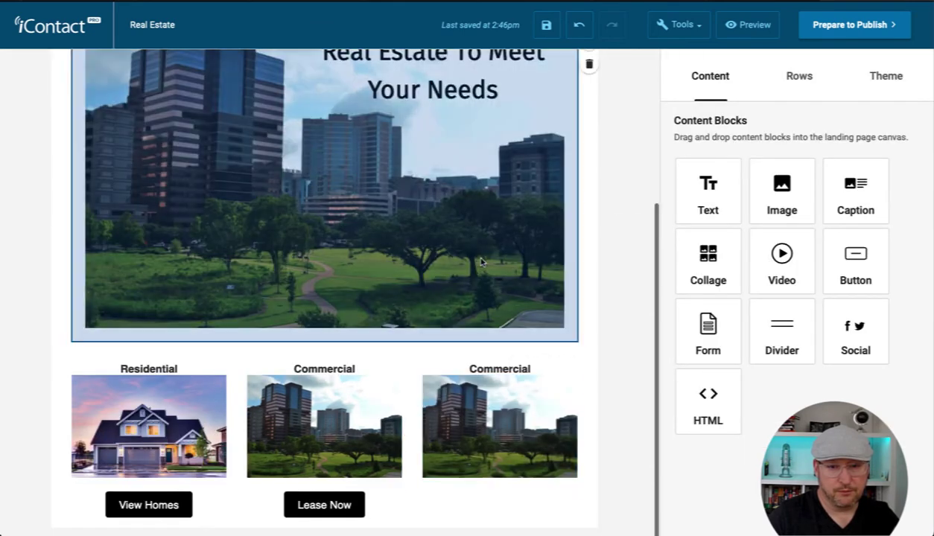
left_click(367, 479)
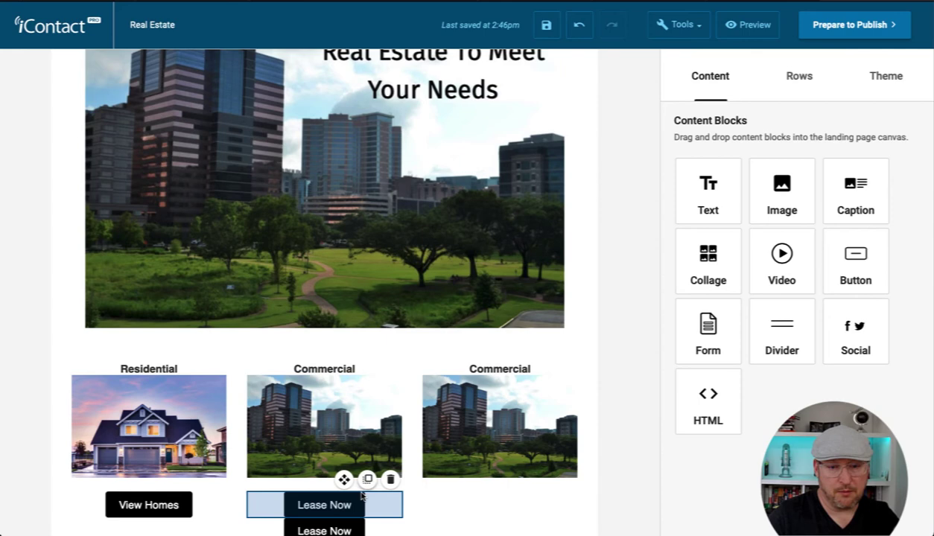
left_click_drag(343, 480, 476, 469)
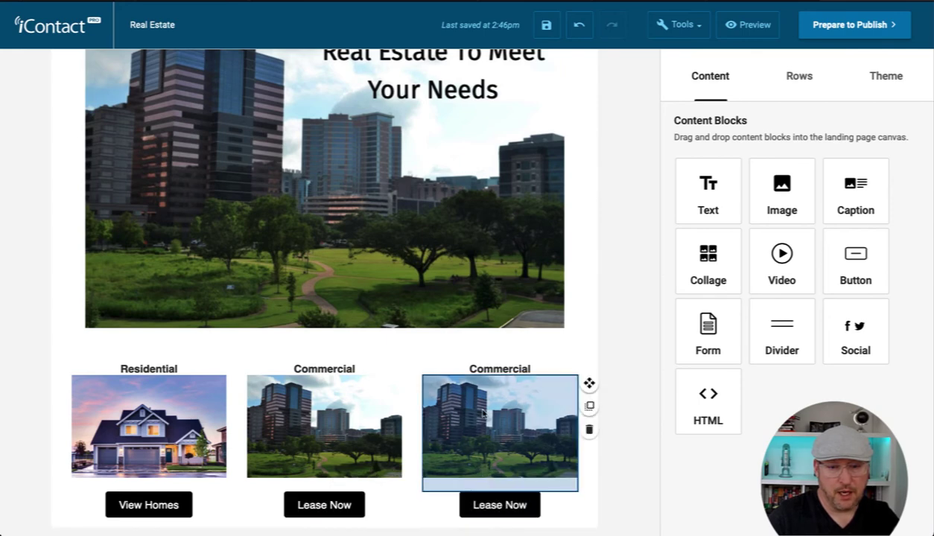
Step: Retitle the third heading 'Property Managment' and swap in the house-model-with-keys photo
double_click(500, 369)
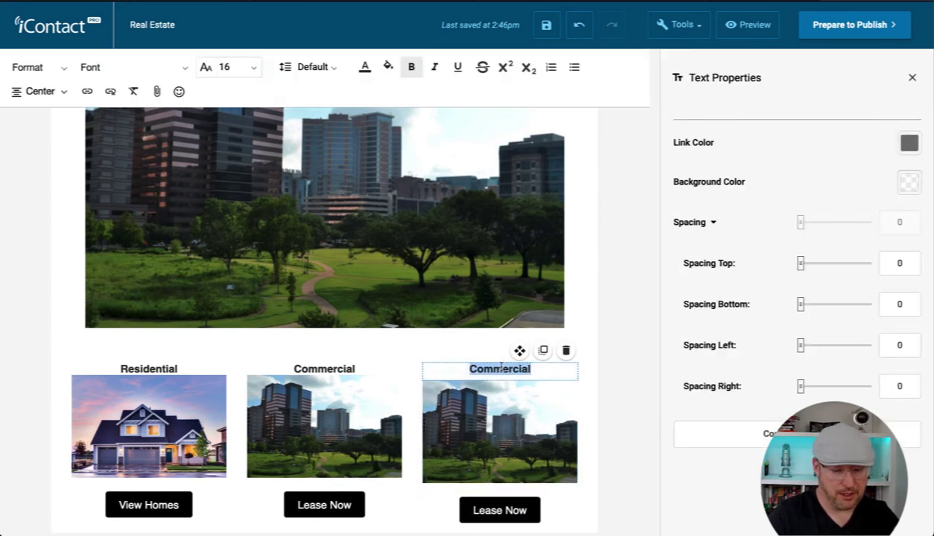
type("Pro")
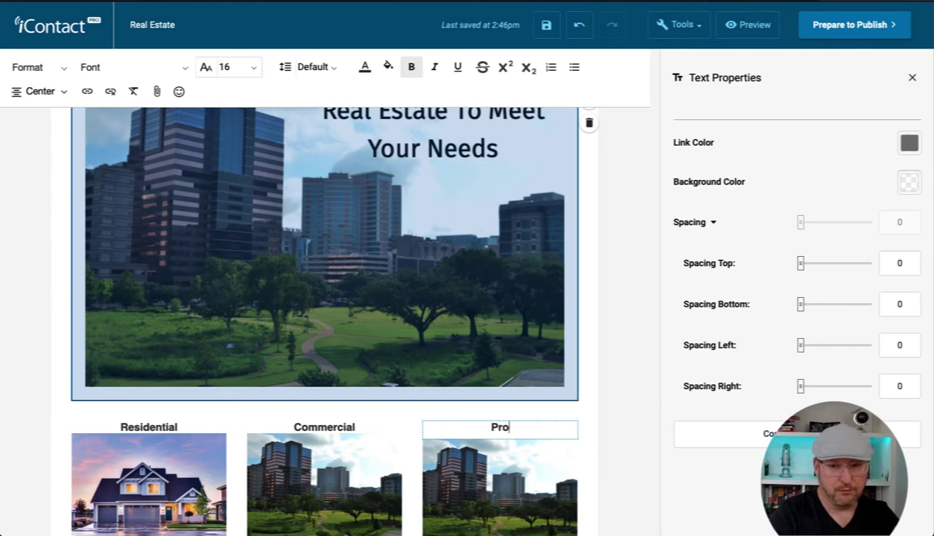
type("perty Managment")
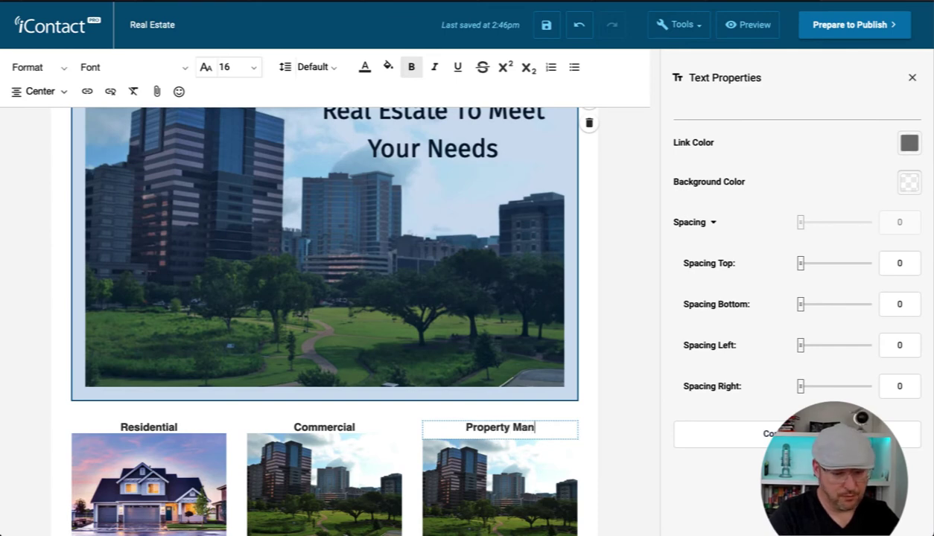
left_click(506, 465)
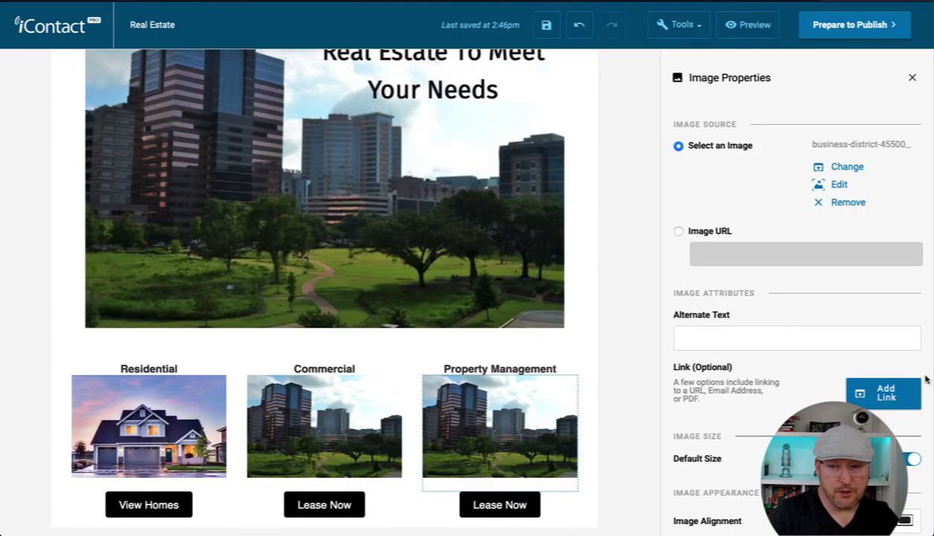
left_click(834, 184)
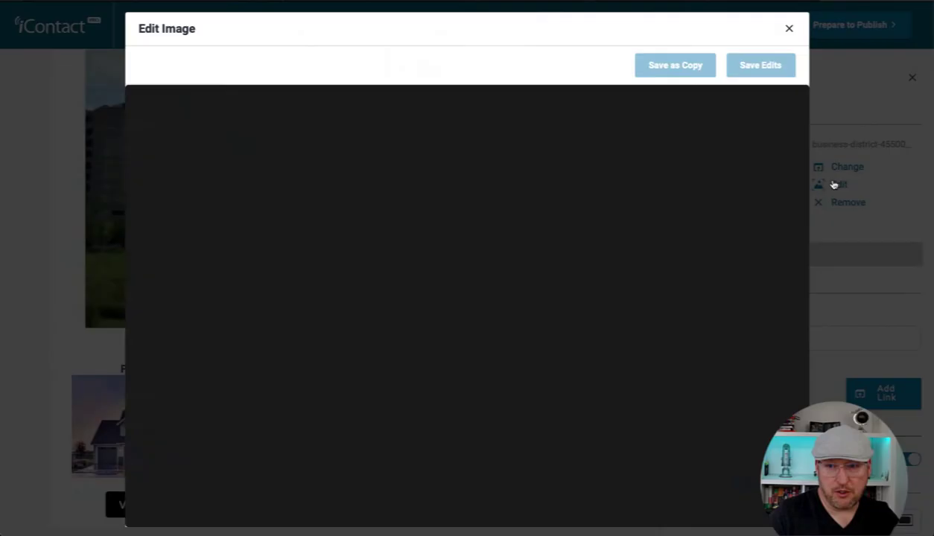
left_click(789, 28)
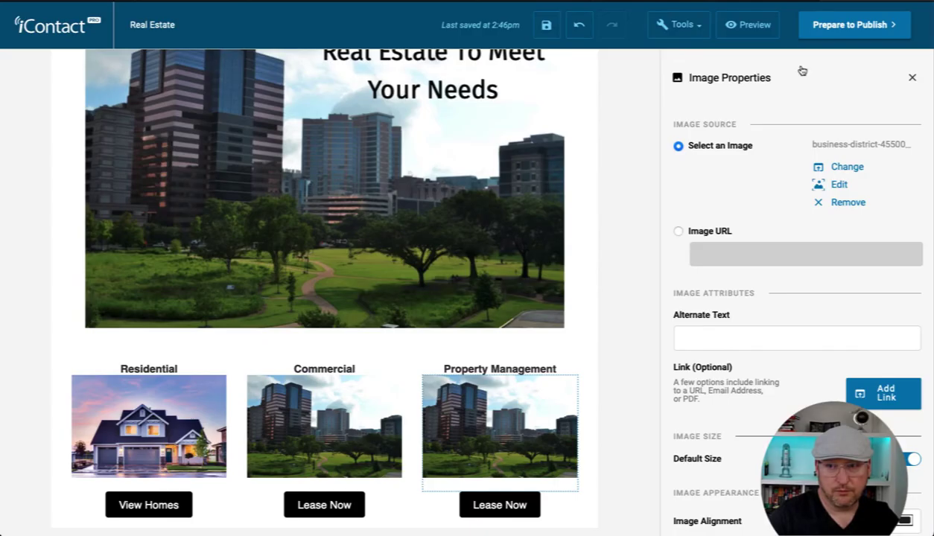
left_click(837, 172)
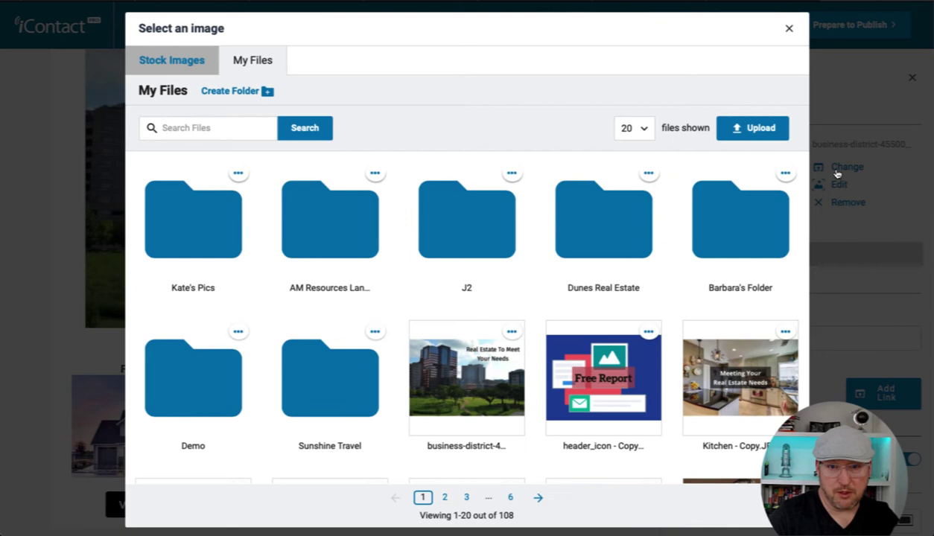
left_click(598, 239)
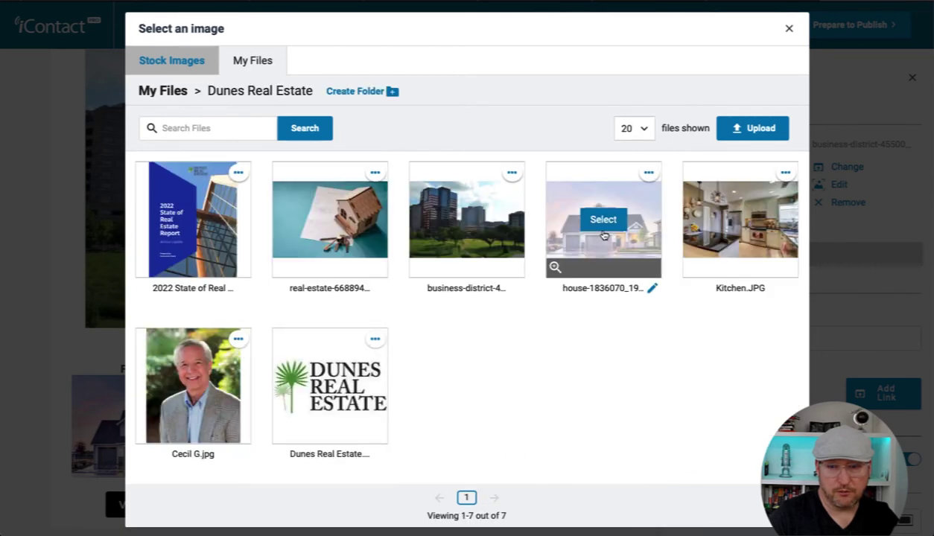
left_click(337, 222)
Step: Replace the third column button's label with 'Work With Us'
left_click(500, 505)
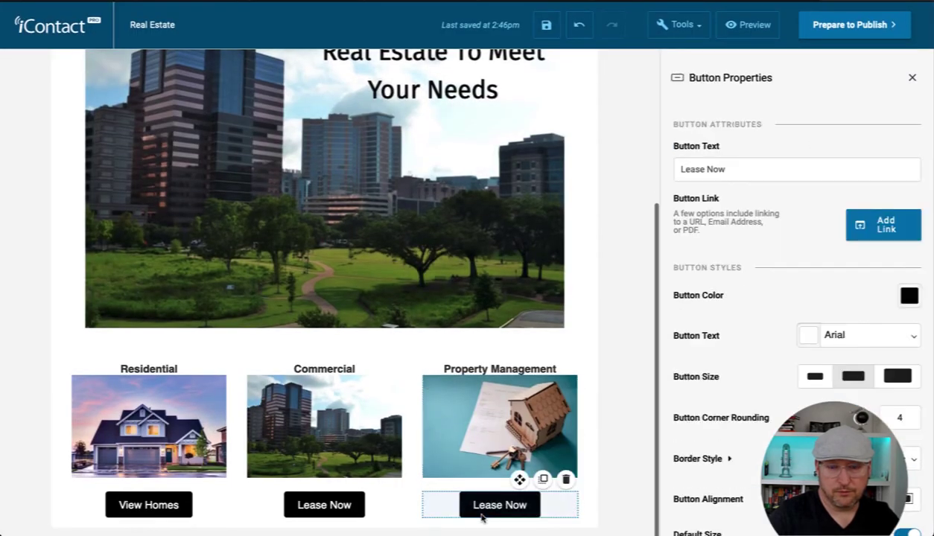
triple_click(706, 171)
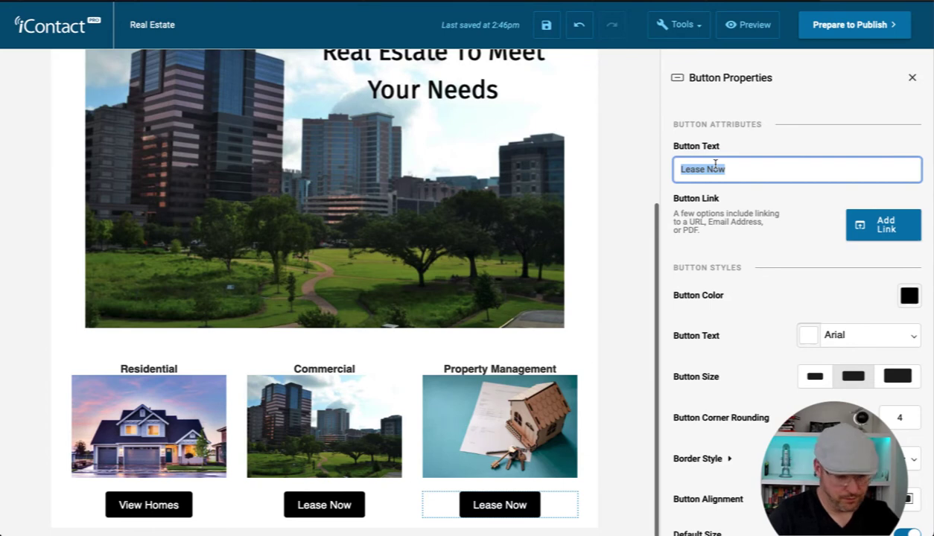
key("BackSpace")
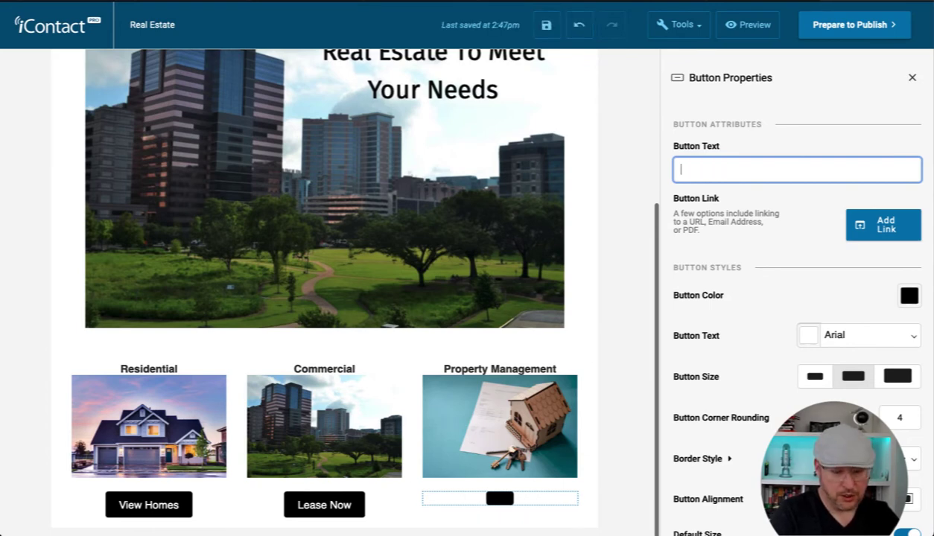
type("Work")
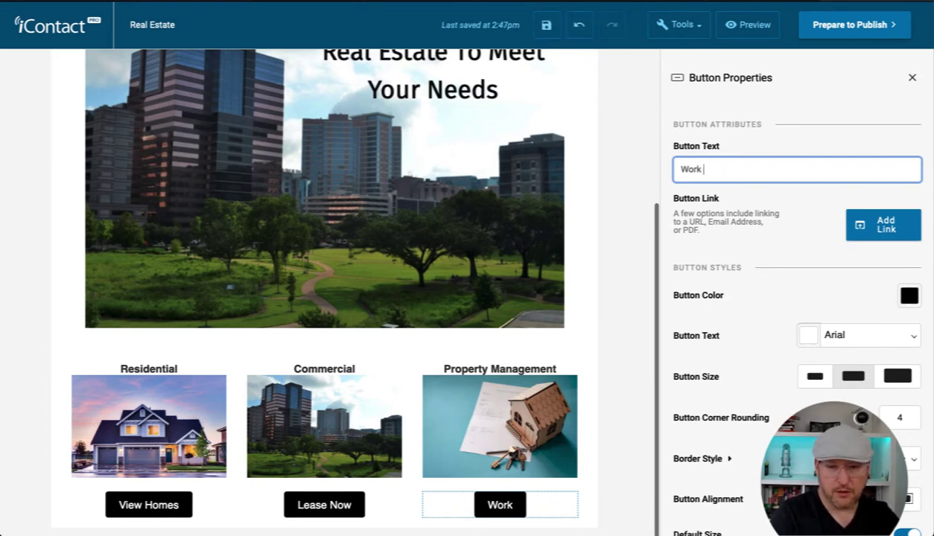
type(" With Us")
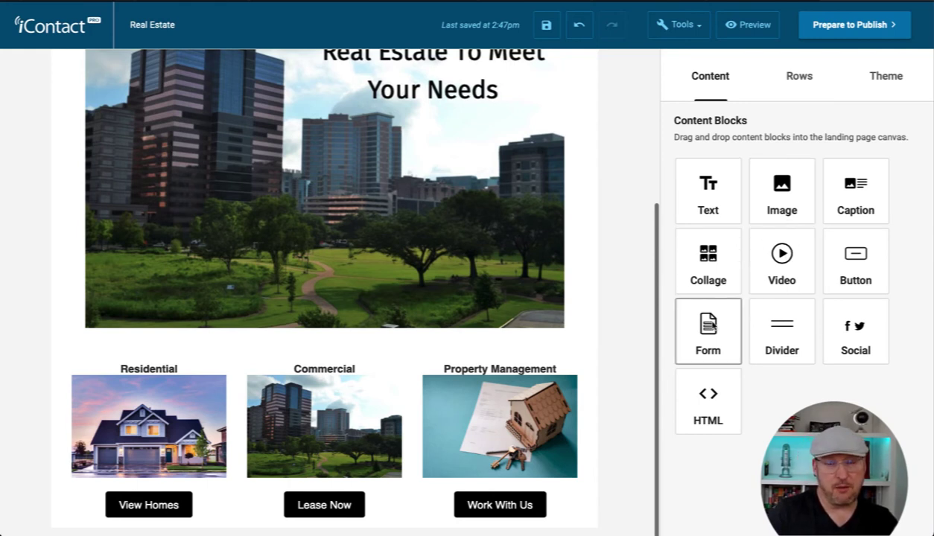
Step: Add a one-column row below the listings and drop a Form block into it
left_click(800, 80)
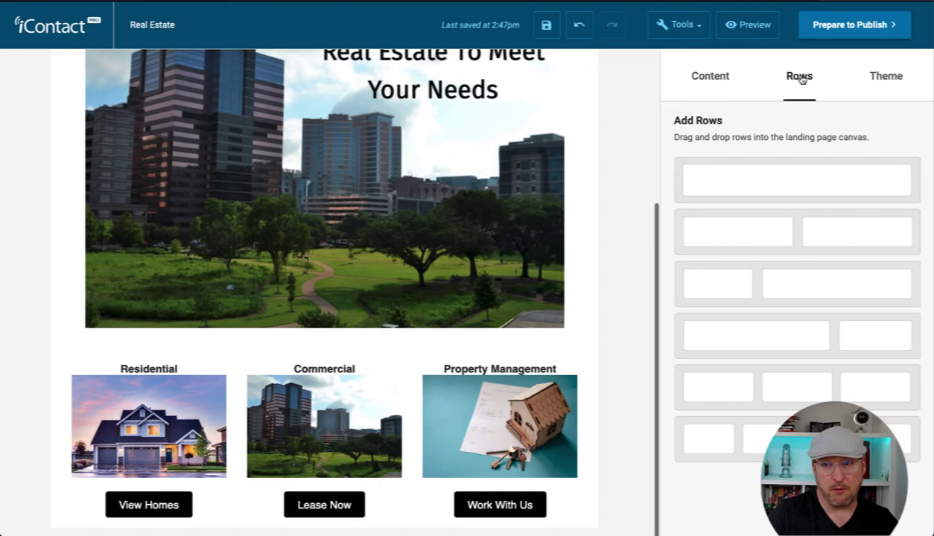
left_click_drag(731, 197, 297, 506)
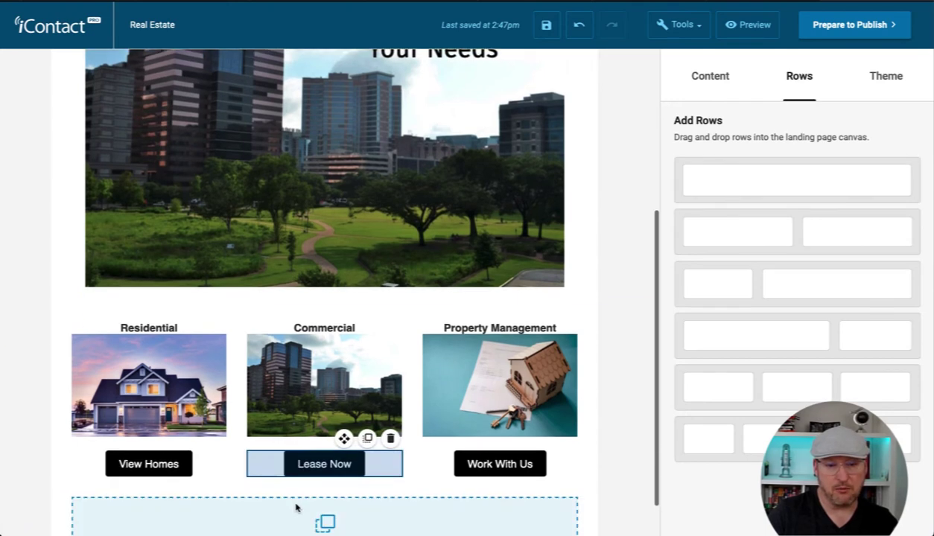
left_click(709, 78)
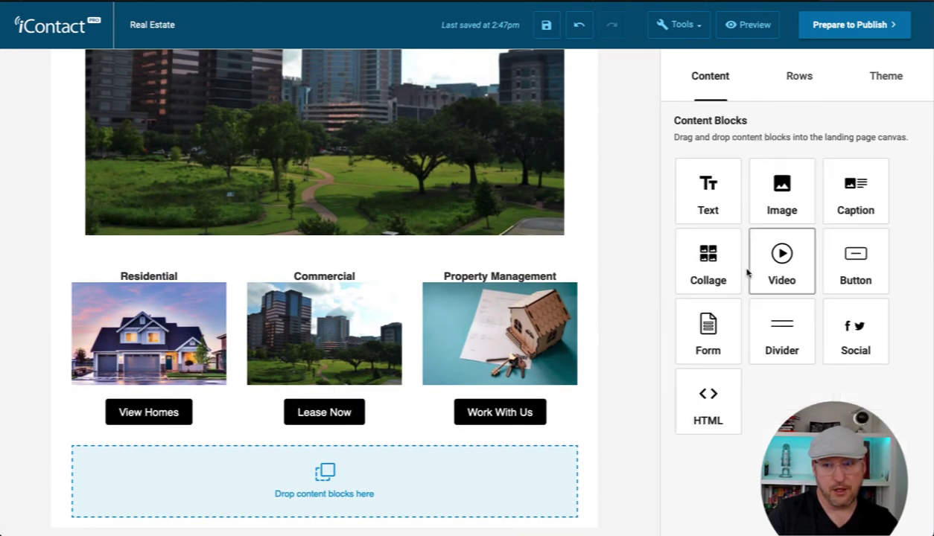
left_click_drag(711, 334, 401, 484)
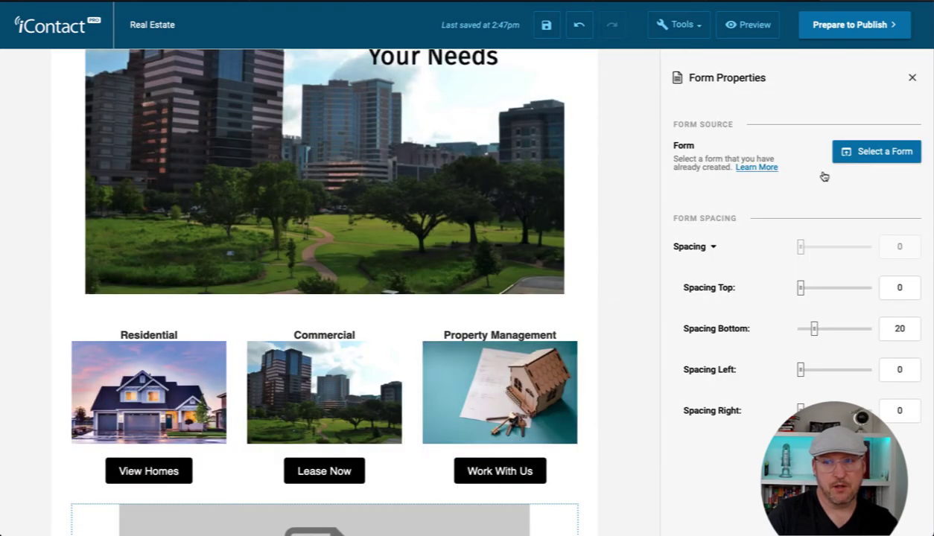
Step: Insert the saved Real Estate Landing Page form, 'Get Dunes In Your Inbox', into the form block
left_click(870, 152)
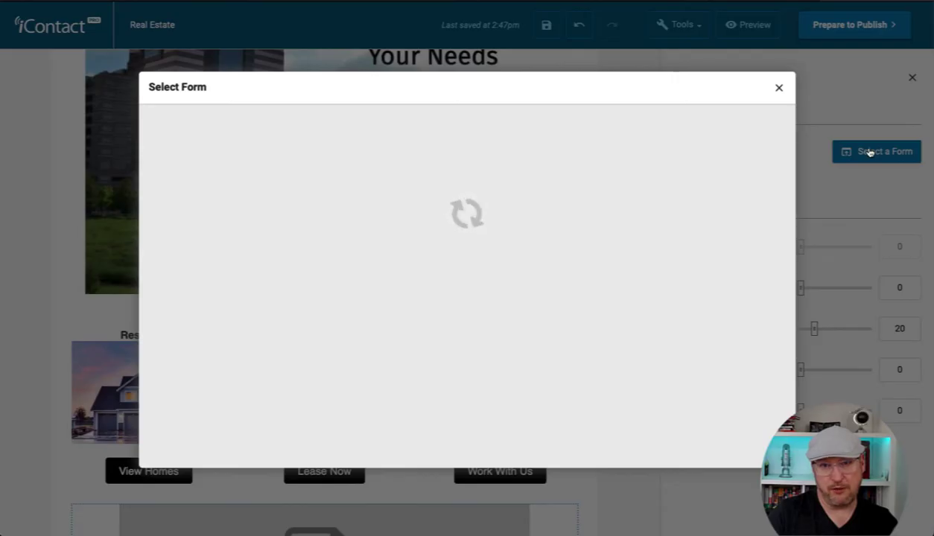
left_click(750, 169)
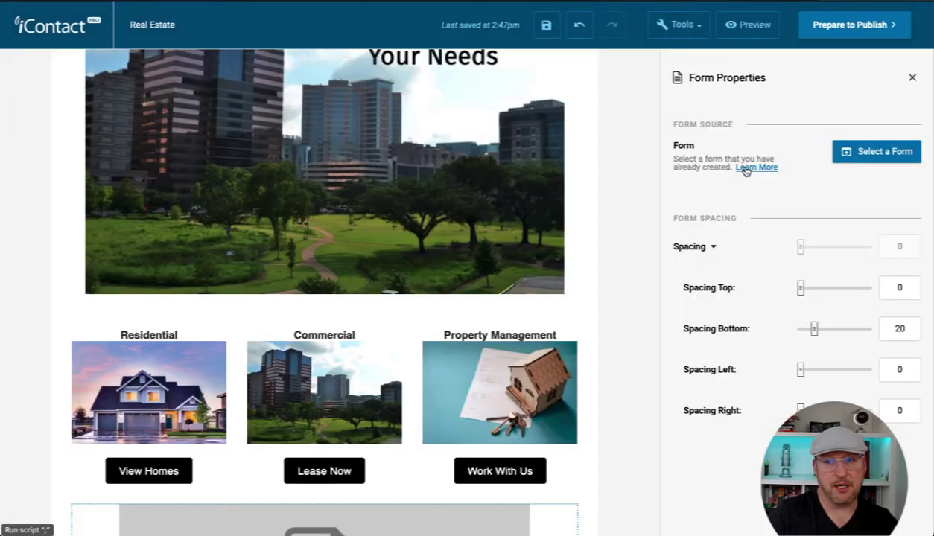
scroll(428, 350, "down", 3)
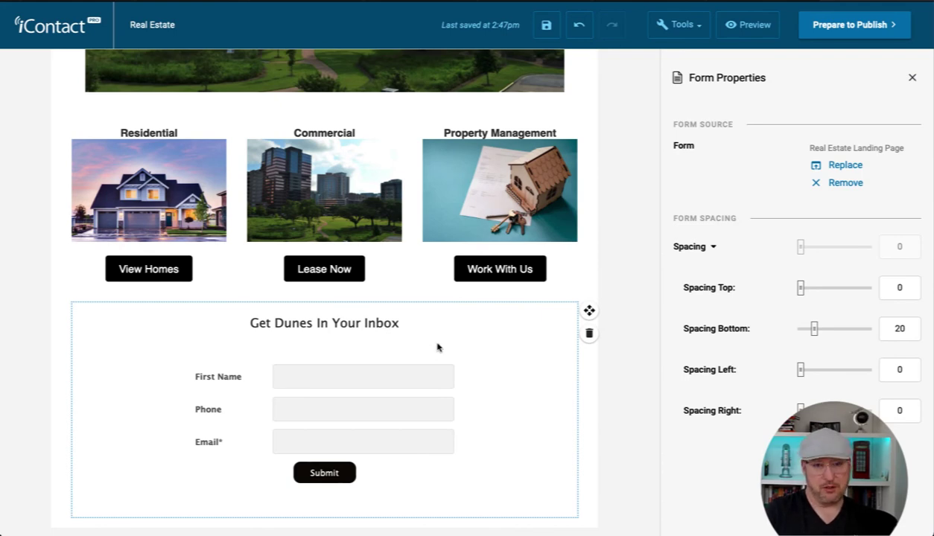
Step: Close the form settings and delete the divider line above the hero image
scroll(438, 347, "up", 7)
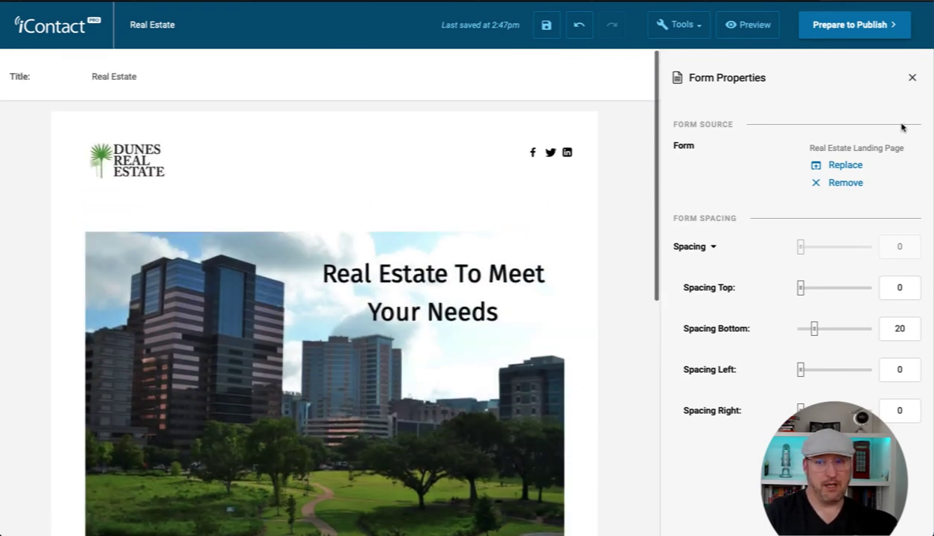
left_click(911, 78)
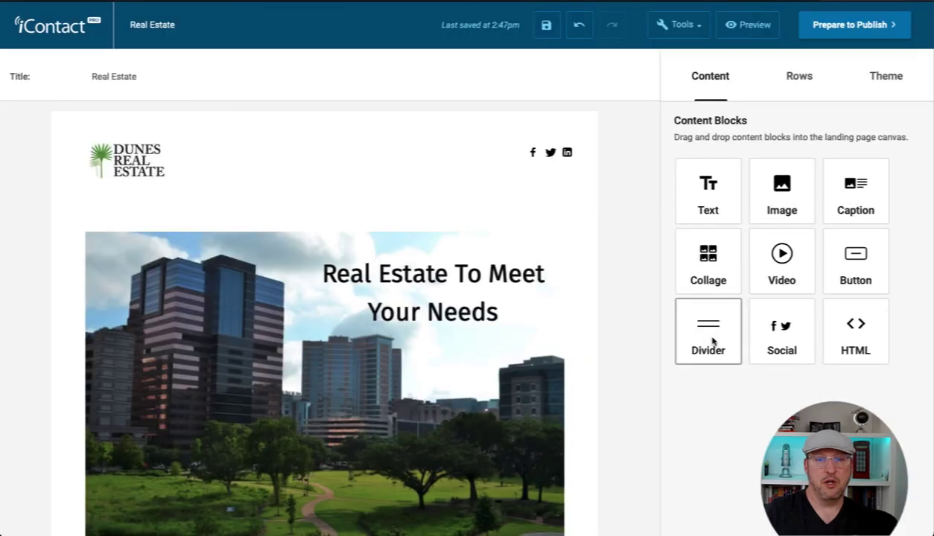
left_click_drag(712, 346, 323, 263)
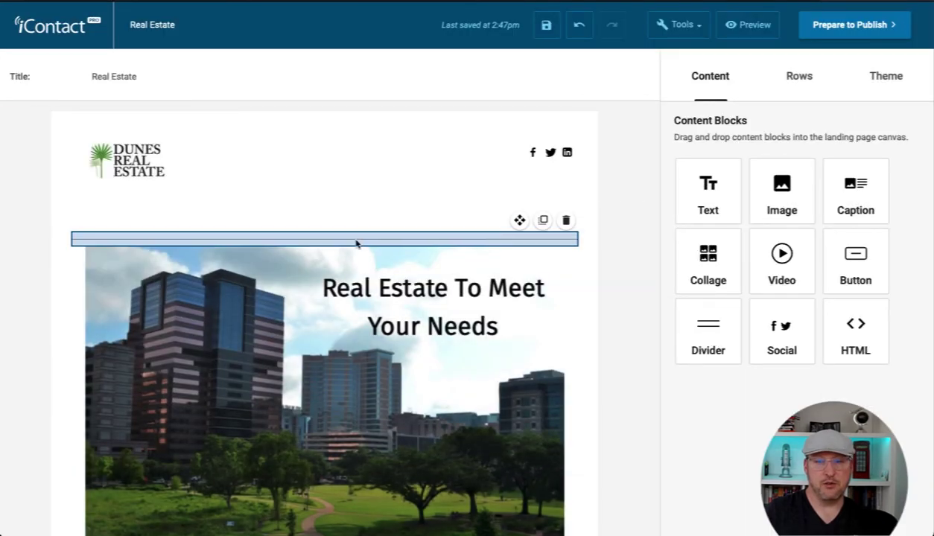
left_click(564, 218)
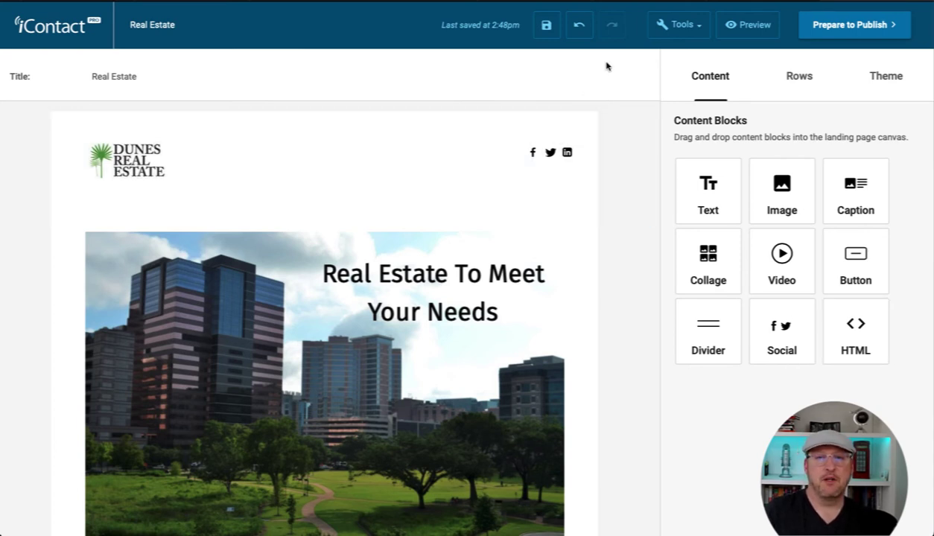
left_click(676, 24)
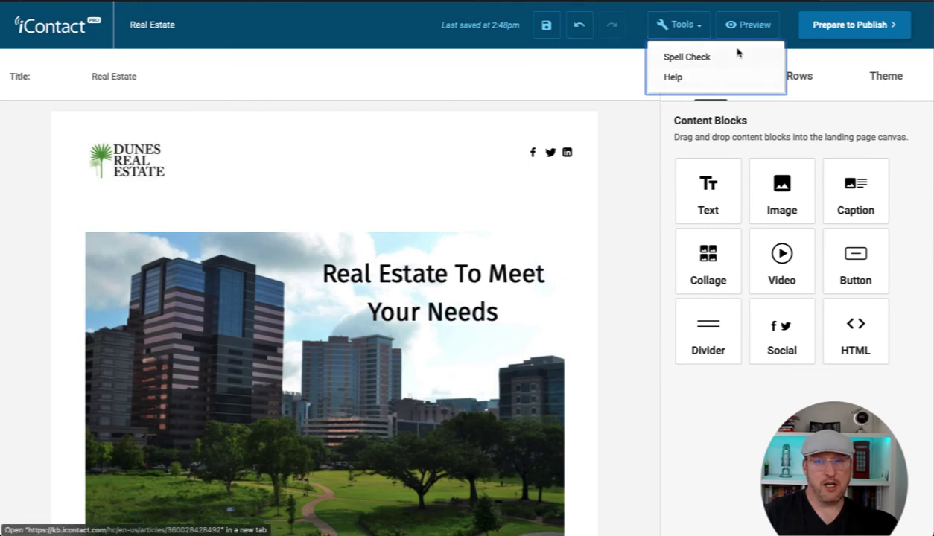
left_click(754, 26)
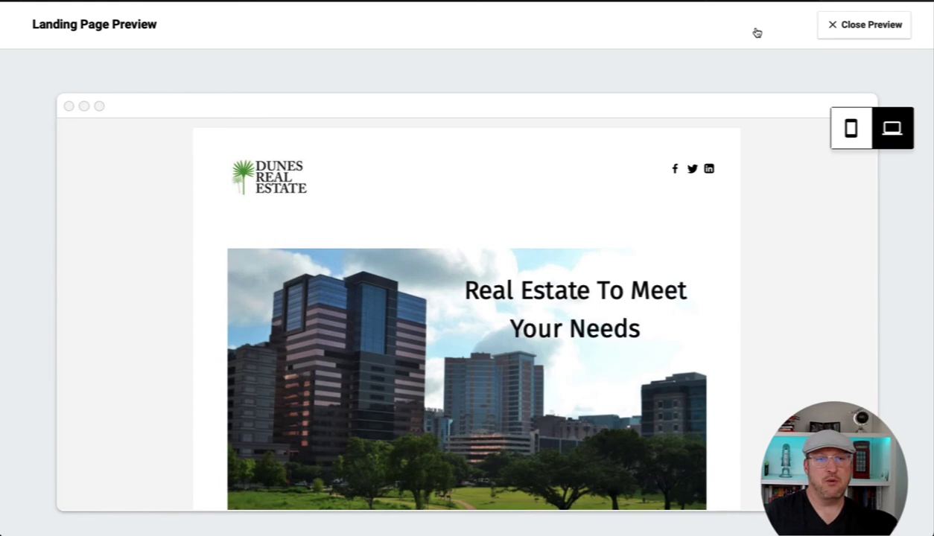
scroll(730, 190, "down", 7)
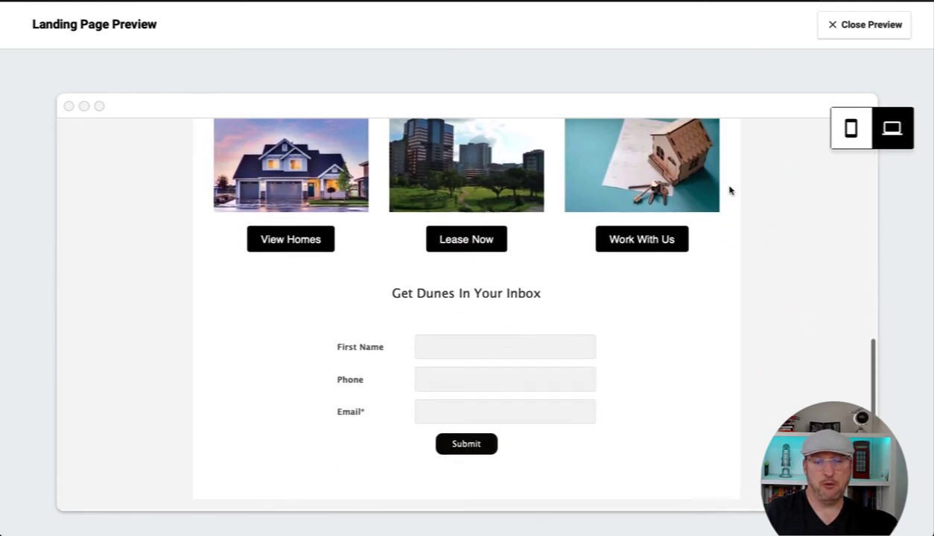
left_click(842, 129)
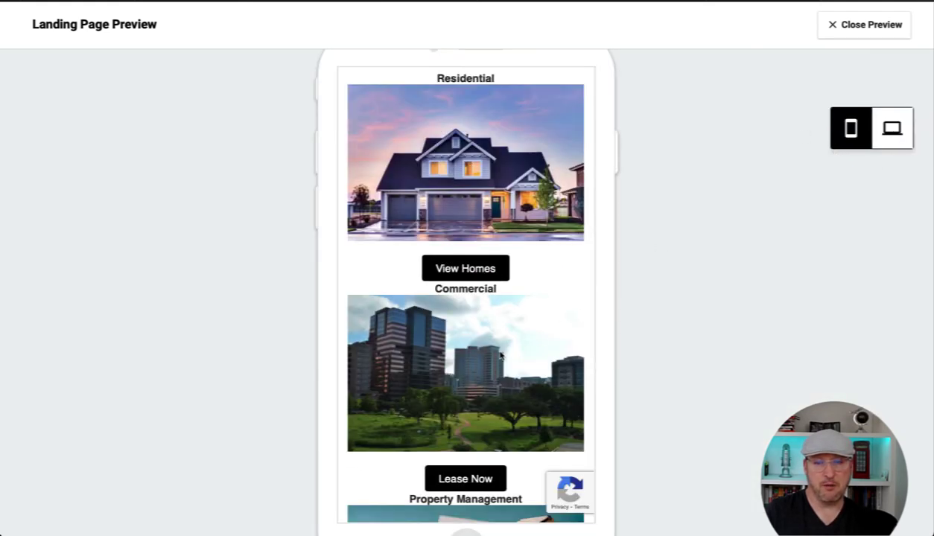
scroll(499, 356, "down", 6)
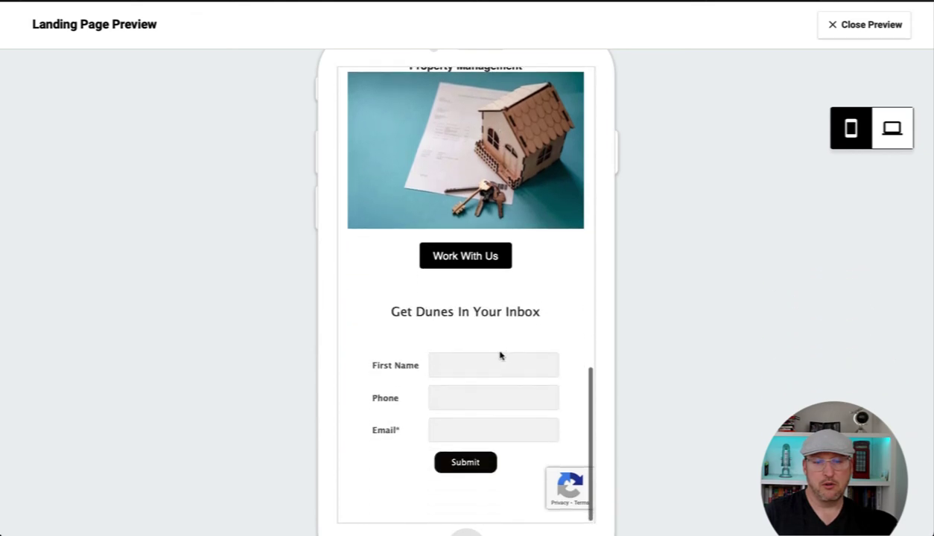
scroll(499, 356, "up", 8)
left_click(855, 25)
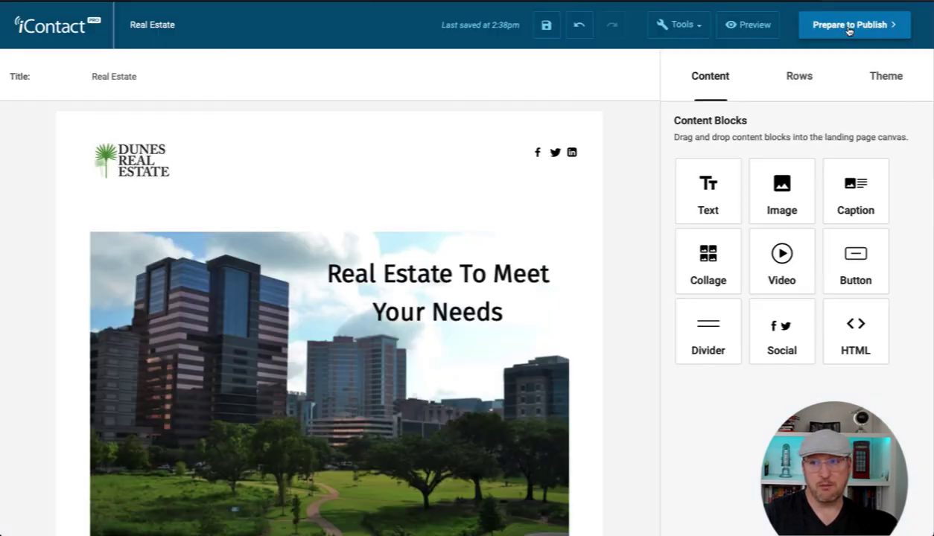
Step: Review the page Theme settings: width 800 and Arial text at 16, 32 and 24
left_click(884, 88)
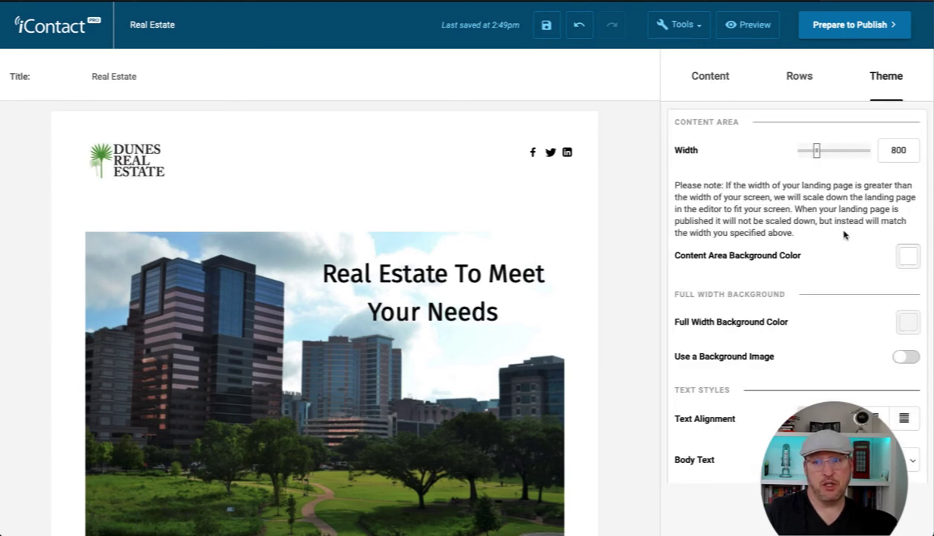
scroll(844, 234, "down", 1)
scroll(844, 236, "down", 1)
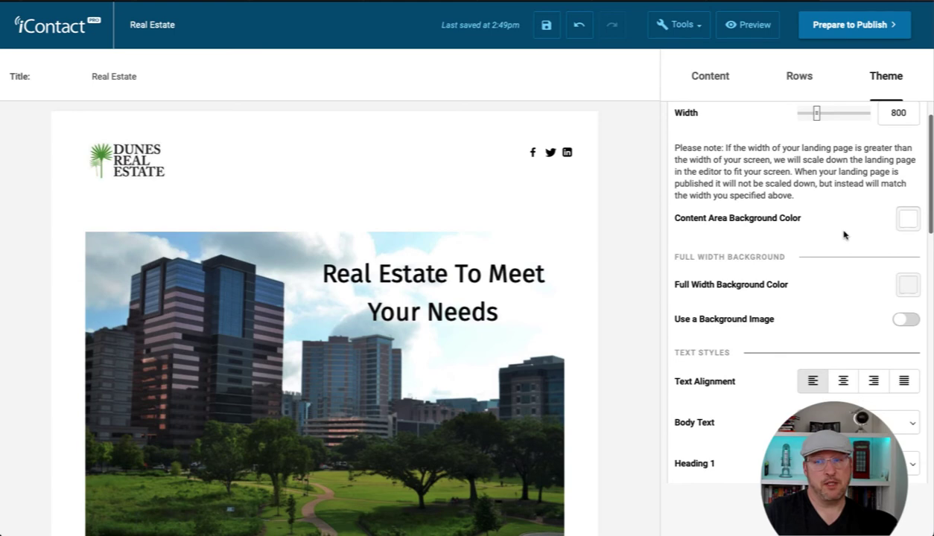
scroll(844, 235, "down", 4)
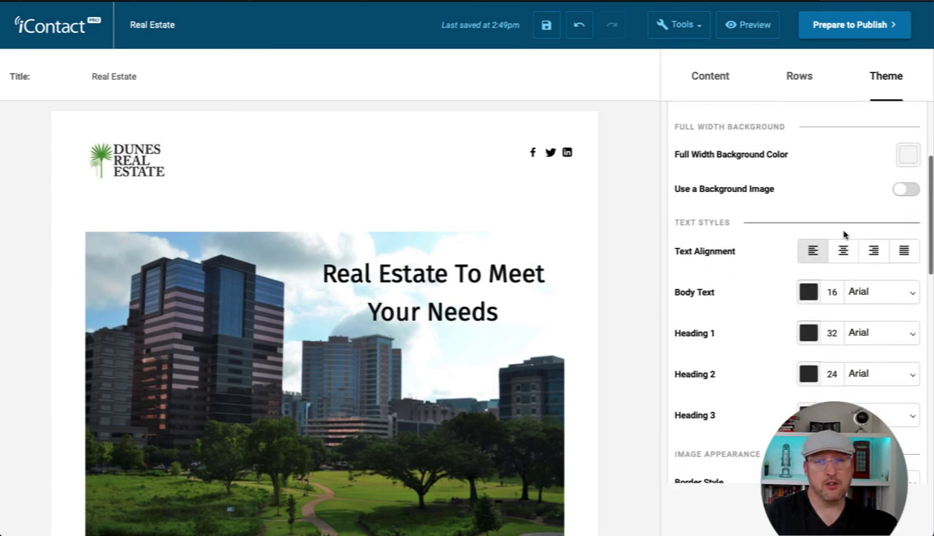
scroll(844, 236, "down", 5)
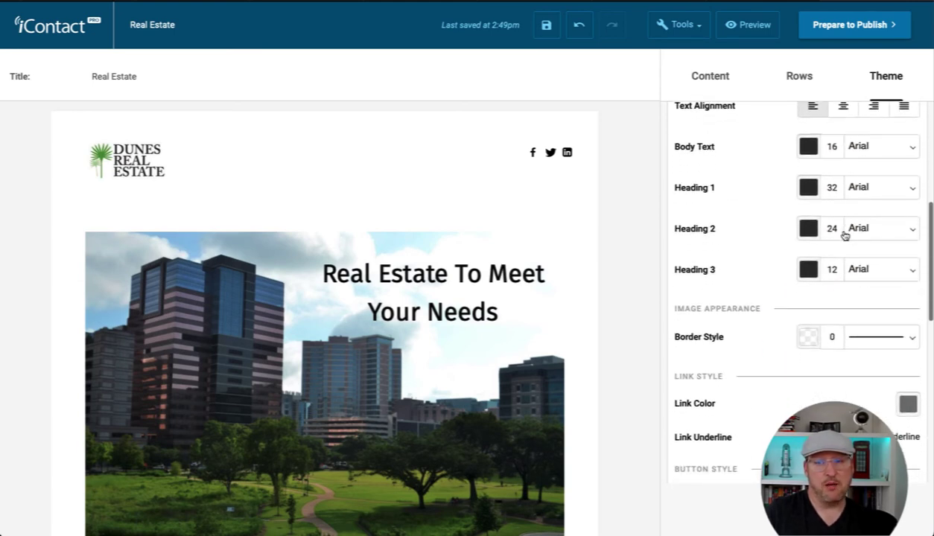
scroll(844, 235, "down", 10)
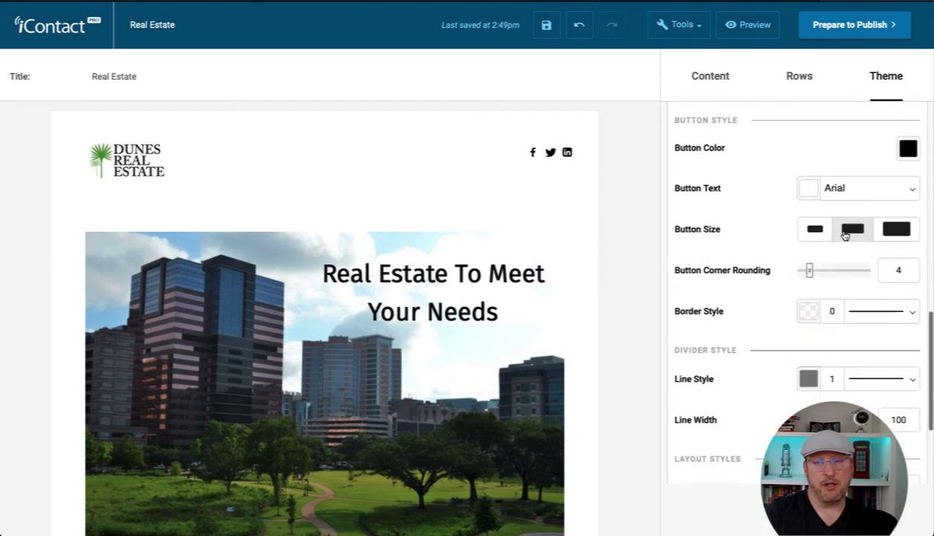
scroll(844, 236, "down", 5)
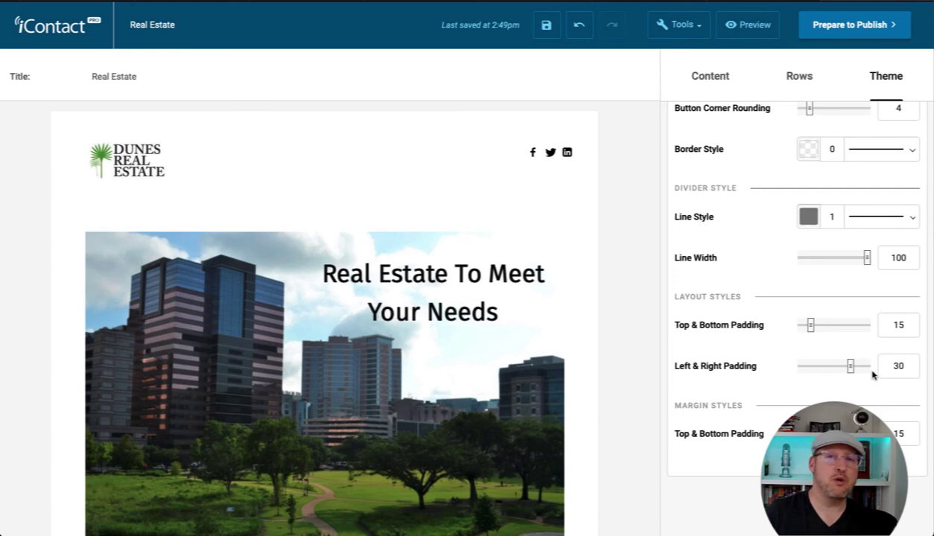
scroll(873, 375, "up", 8)
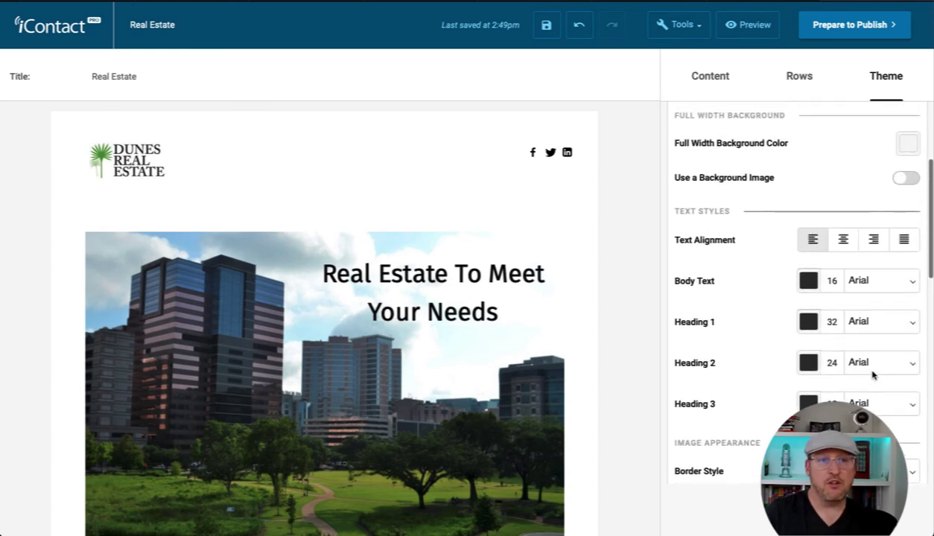
Step: Publish the Real Estate landing page after checking its title, URL and description
left_click(838, 27)
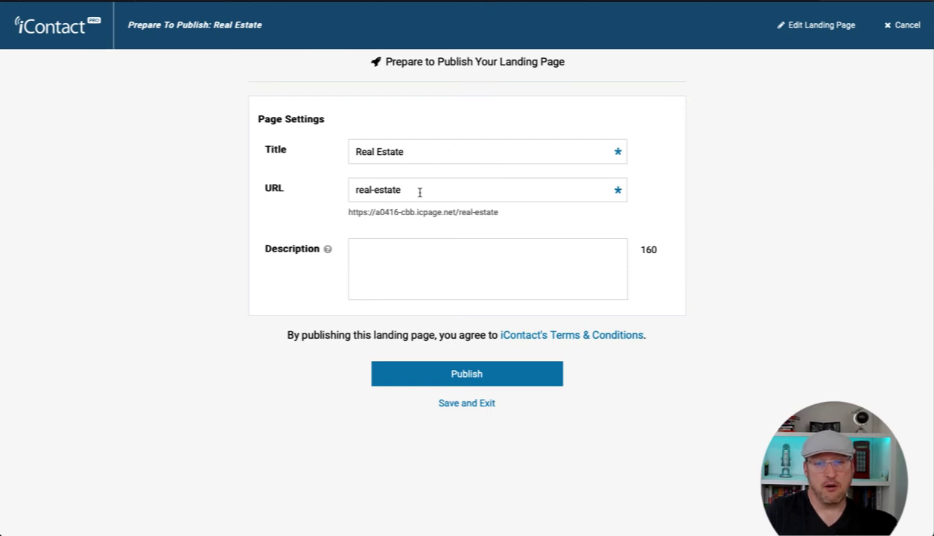
left_click(412, 267)
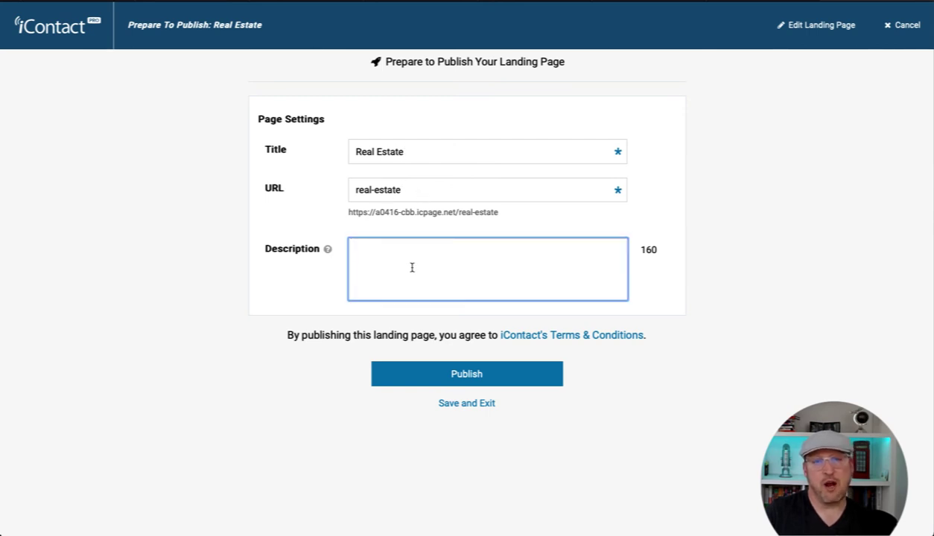
left_click(449, 378)
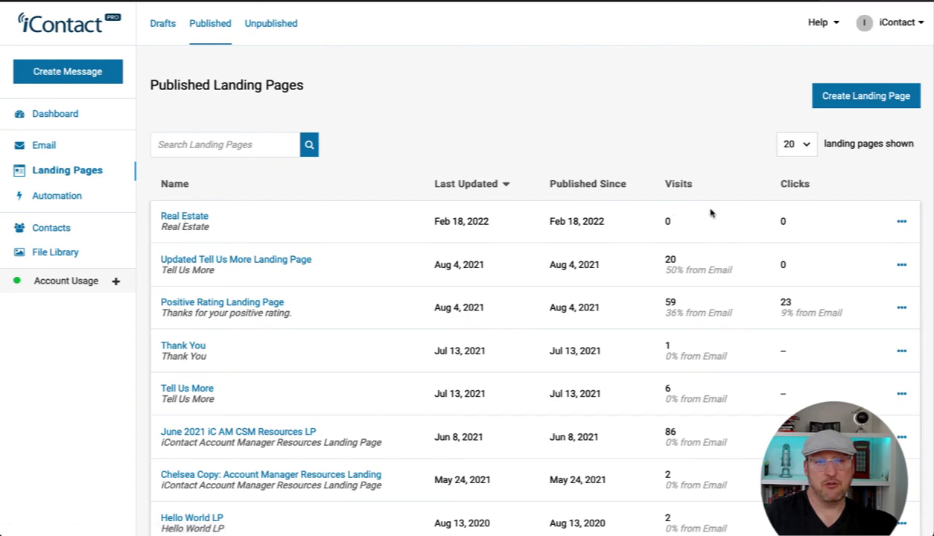
Step: Dismiss the Real Estate page's actions menu and open the Positive Rating Landing Page's menu
left_click(902, 221)
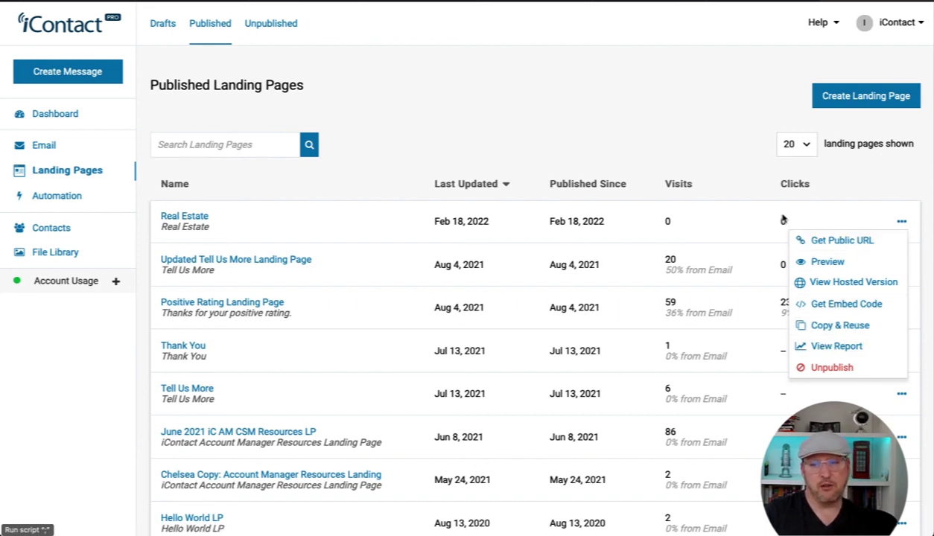
left_click(868, 317)
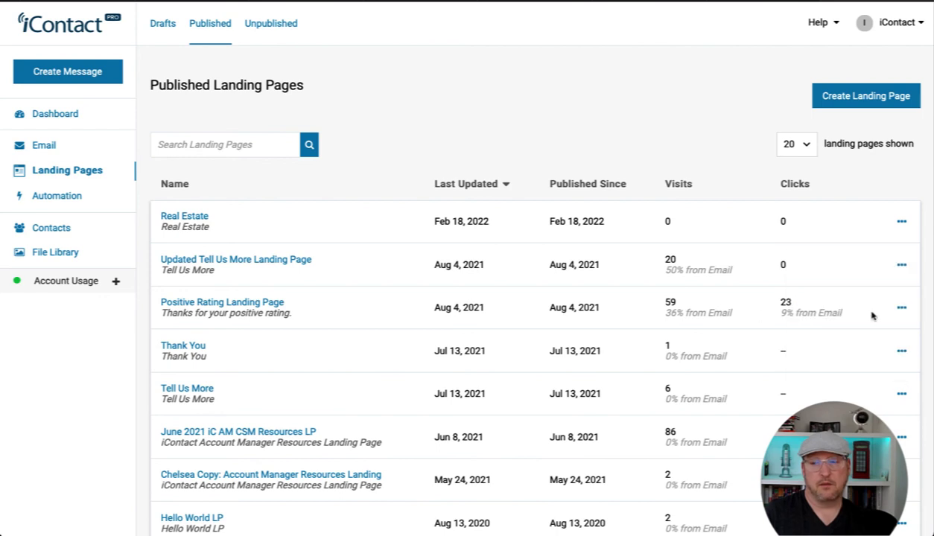
left_click(902, 309)
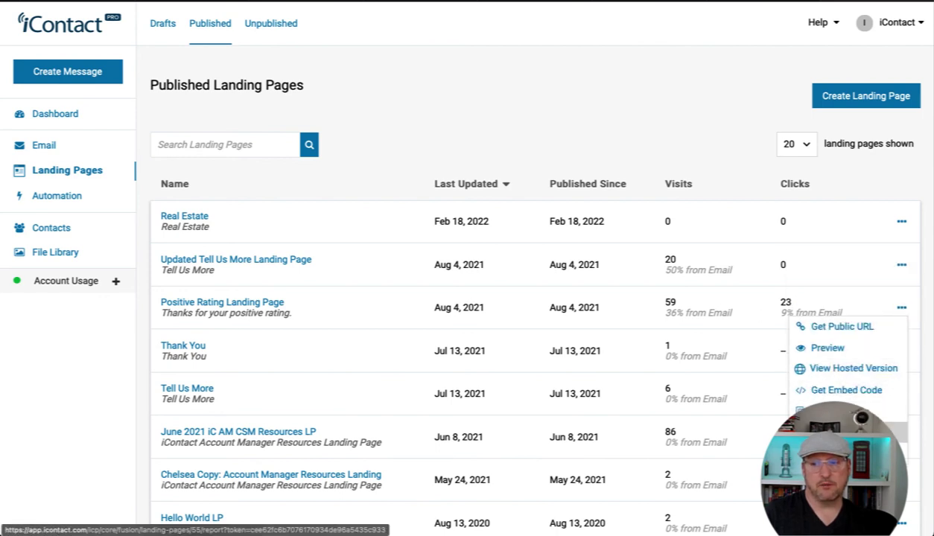
Step: Open the Positive Rating page report for All Time and review its engagement chart and Clicks list
left_click(842, 432)
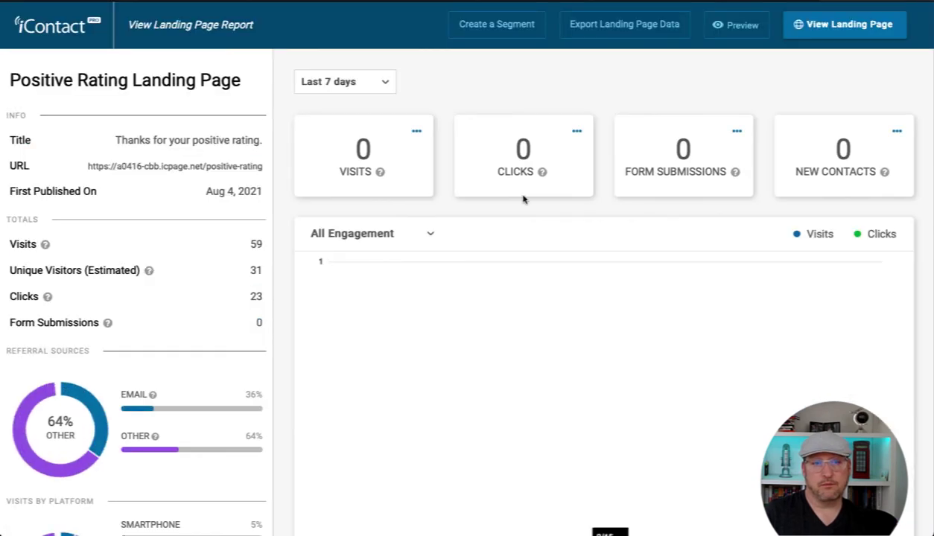
left_click(345, 82)
left_click(333, 164)
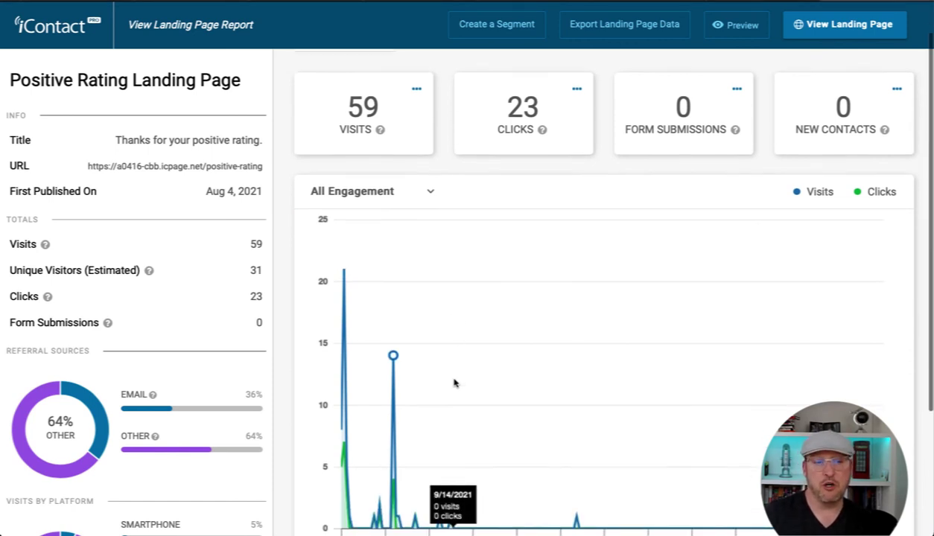
scroll(248, 431, "down", 2)
scroll(248, 431, "down", 2)
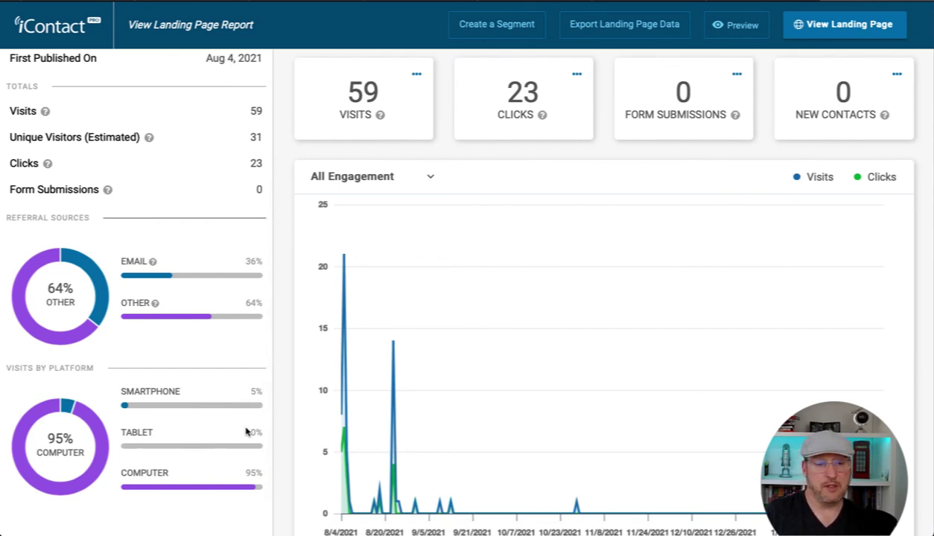
scroll(647, 317, "up", 1)
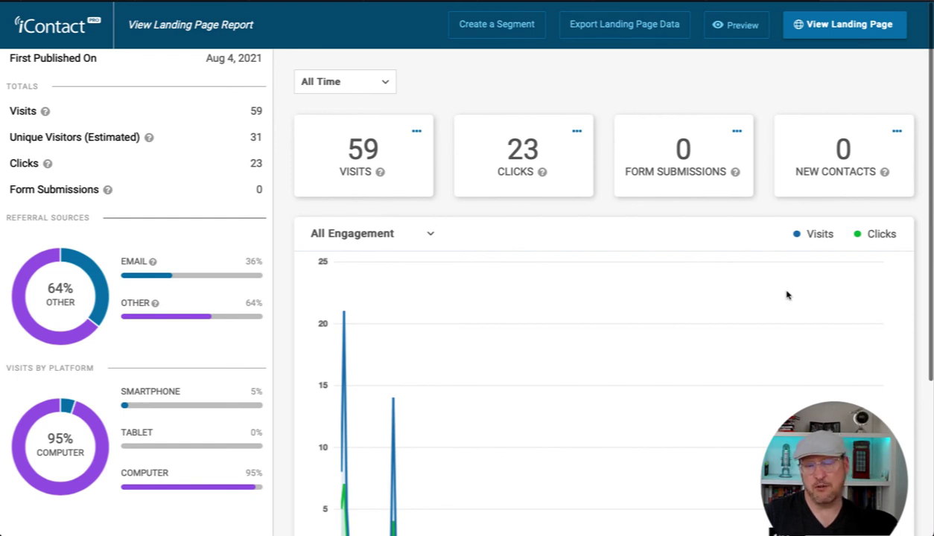
scroll(788, 295, "down", 3)
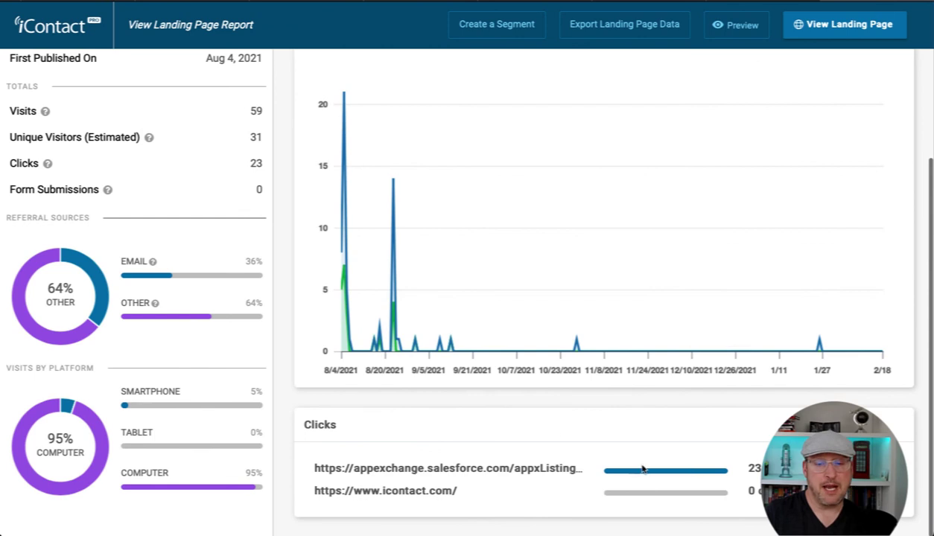
scroll(600, 253, "up", 3)
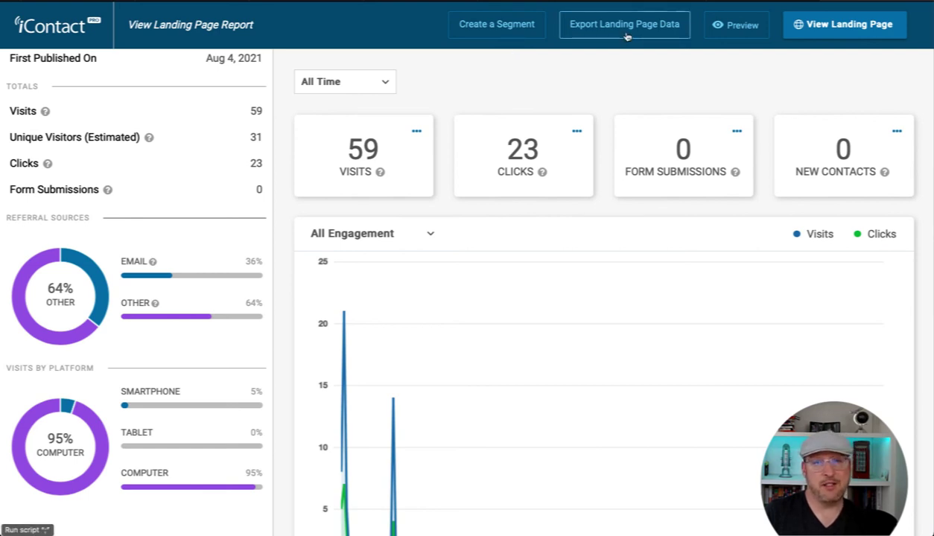
Step: View the live Dunes Real Estate landing page down to the Get Dunes In Your Inbox form
left_click(840, 29)
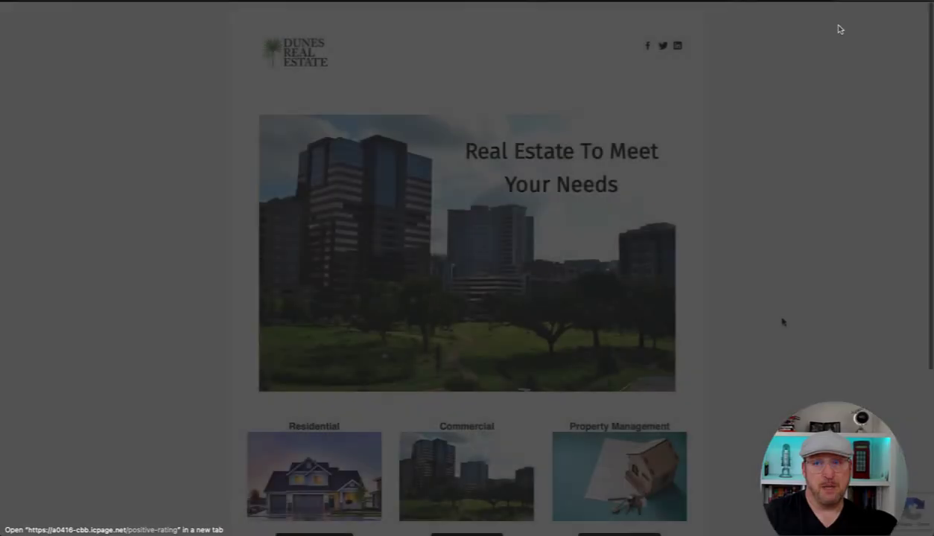
scroll(782, 322, "down", 2)
scroll(782, 322, "down", 5)
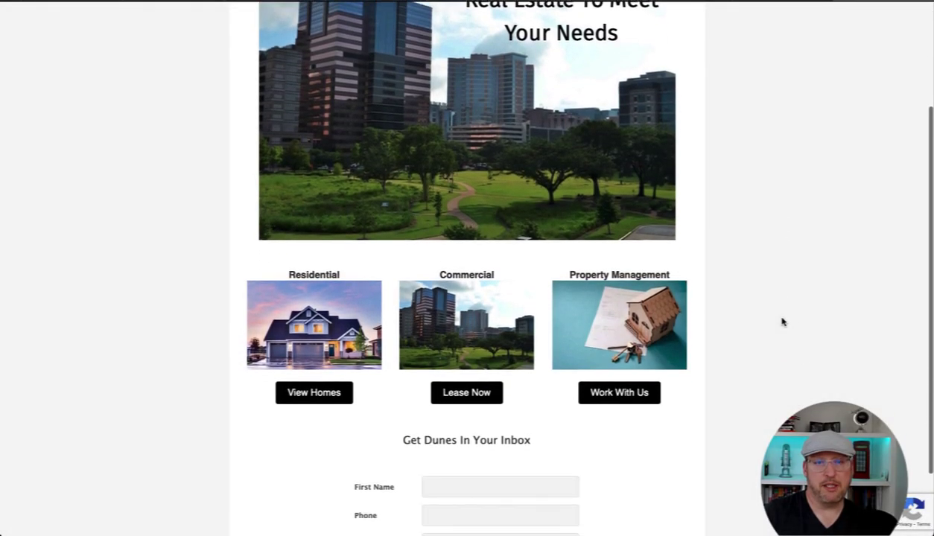